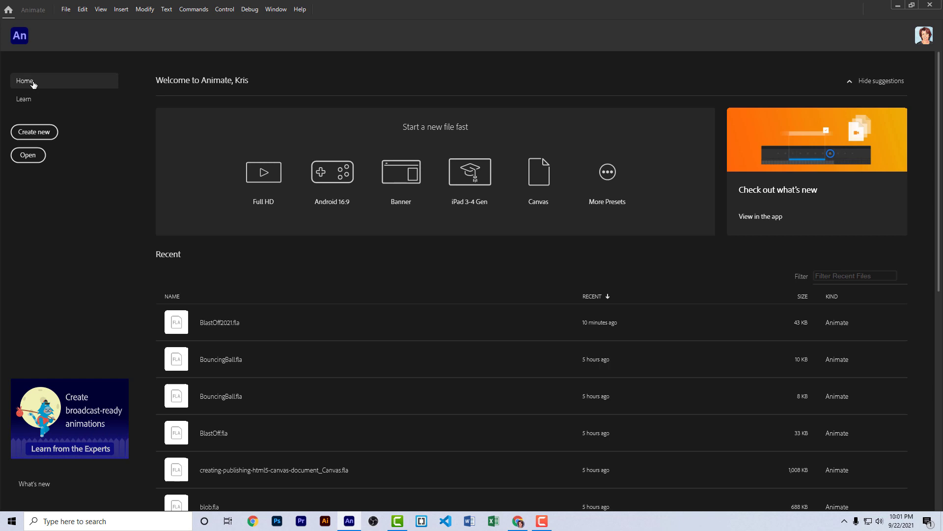
Step: Create a new 640 × 480 document with a frame rate of 20 fps
{"action": "left_click", "coordinate": [65, 9]}
{"action": "left_click", "coordinate": [81, 22]}
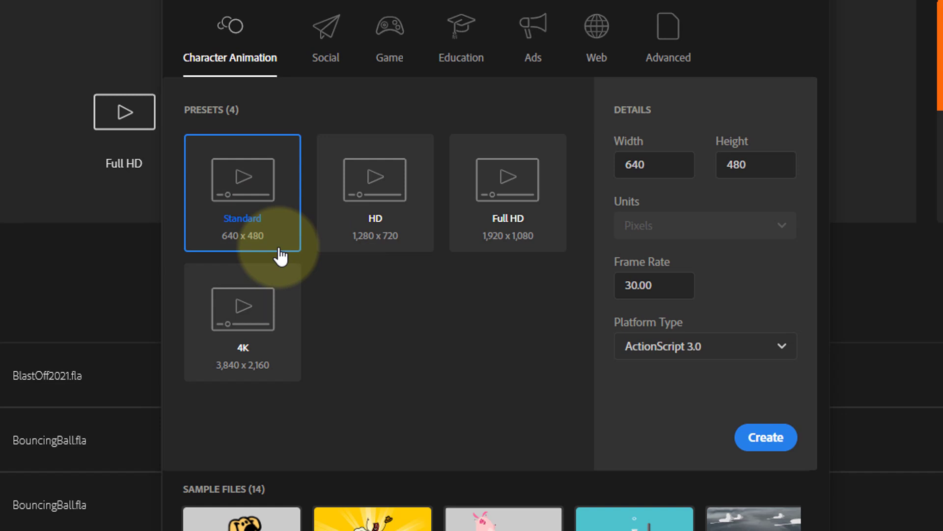
{"action": "left_click", "coordinate": [683, 284]}
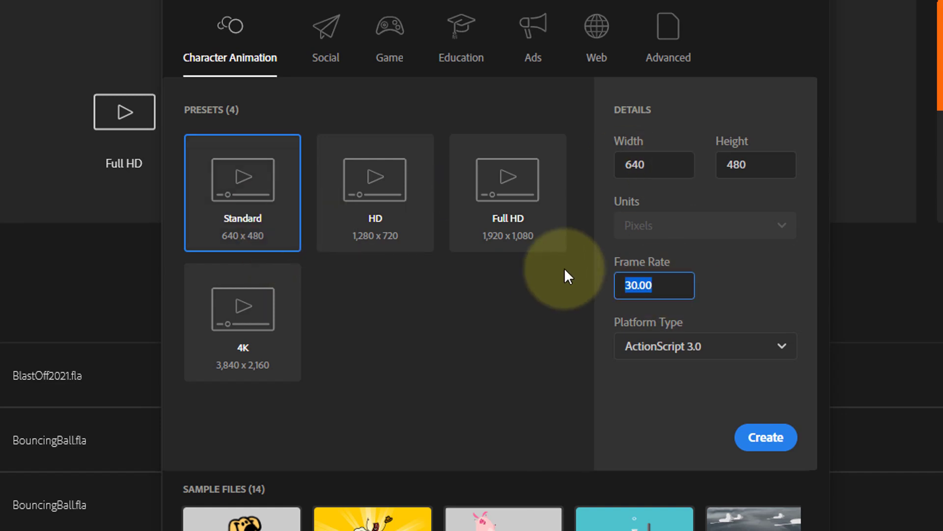
{"action": "type", "text": "20"}
{"action": "key", "text": "Tab"}
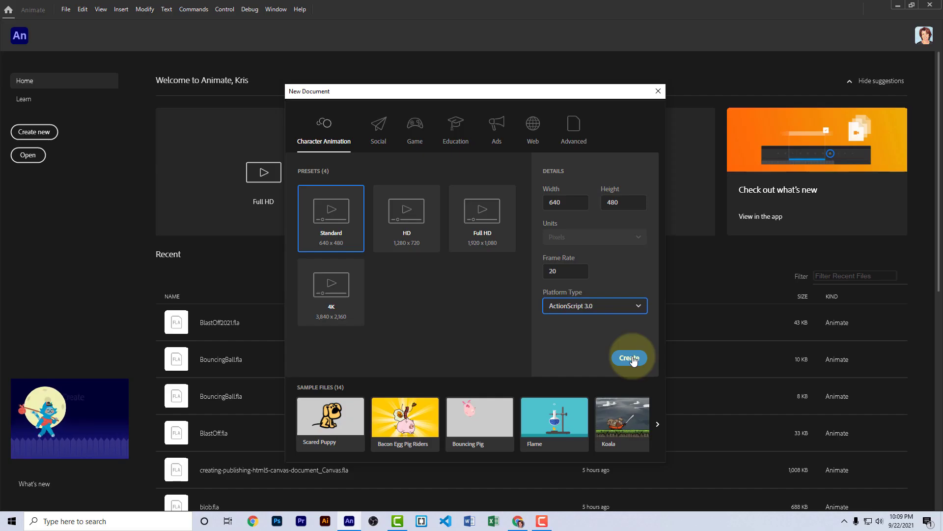
{"action": "left_click", "coordinate": [769, 439]}
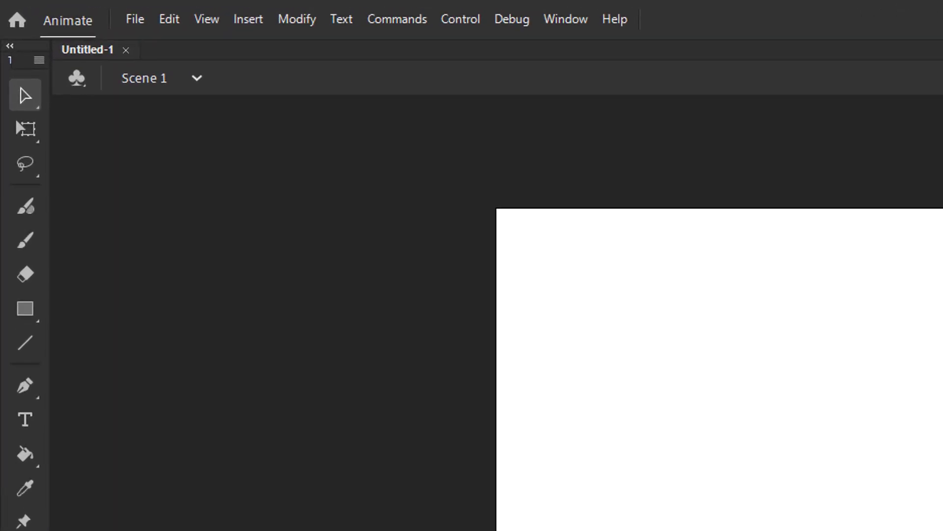
Step: Save the new document as BlastOff.fla
{"action": "left_click", "coordinate": [137, 17]}
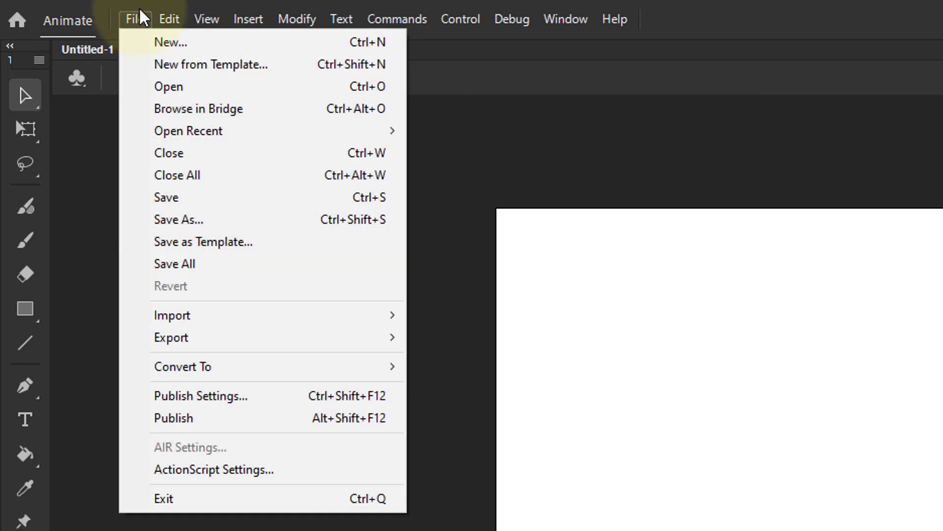
{"action": "left_click", "coordinate": [184, 225]}
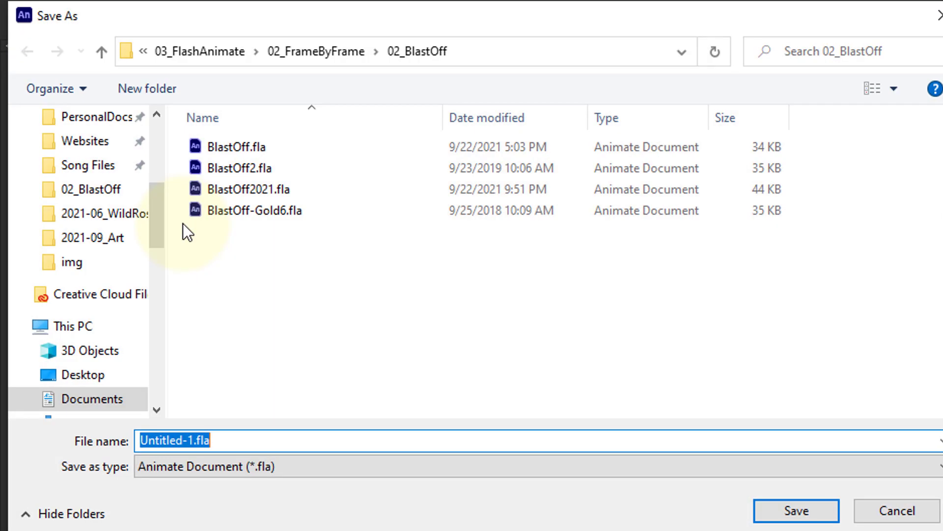
{"action": "key", "text": "BackSpace"}
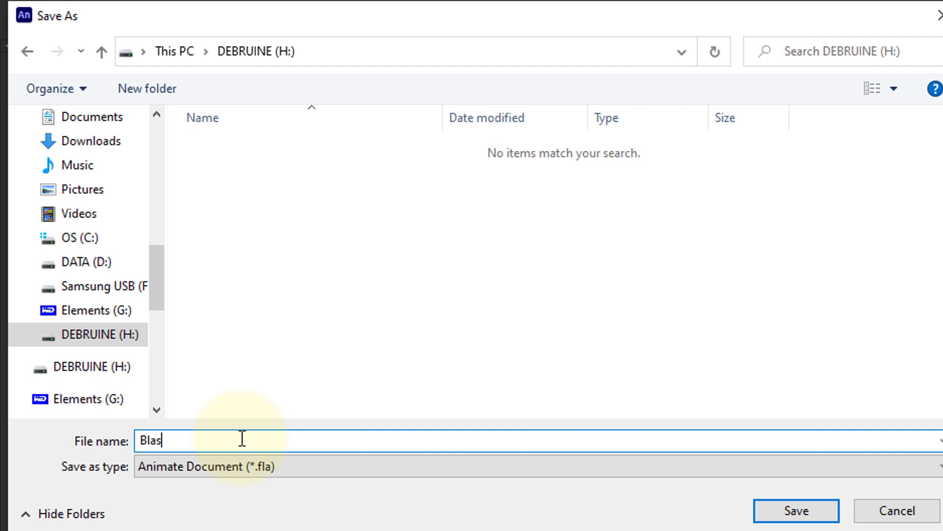
{"action": "type", "text": "BlastOff"}
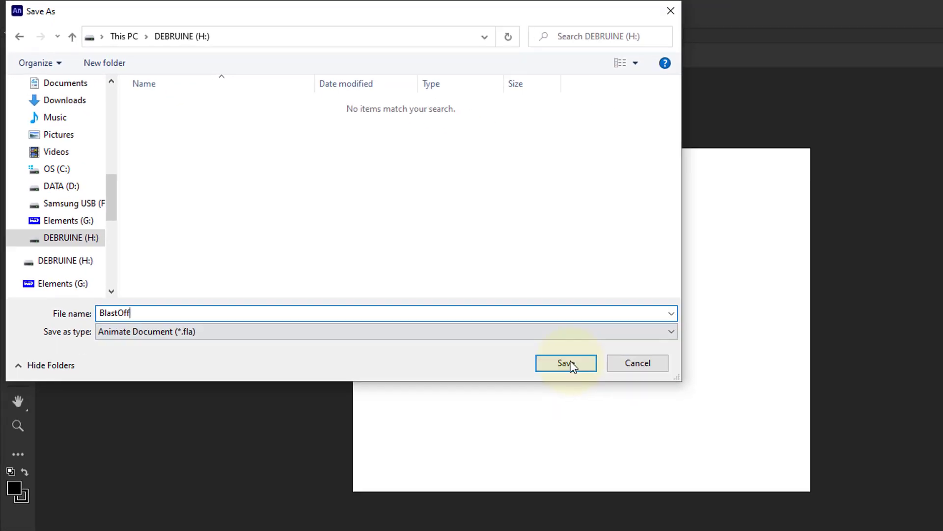
{"action": "left_click", "coordinate": [797, 511]}
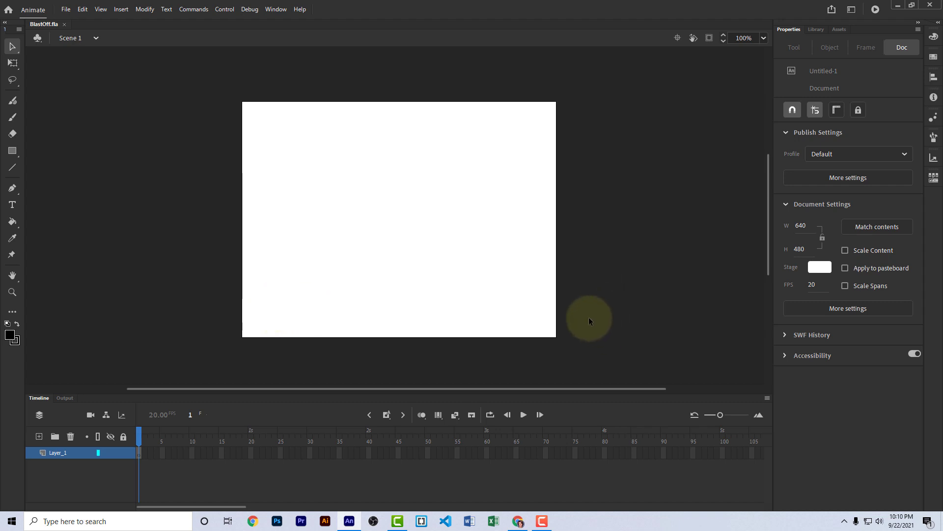
Step: Draw the ground strip with the Rectangle tool using a grey fill
{"action": "left_click", "coordinate": [12, 150]}
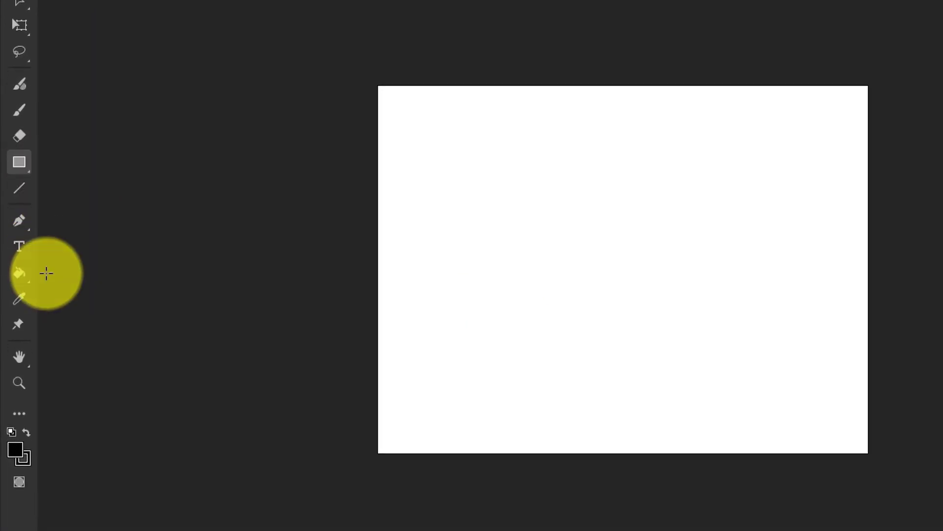
{"action": "left_click", "coordinate": [15, 453]}
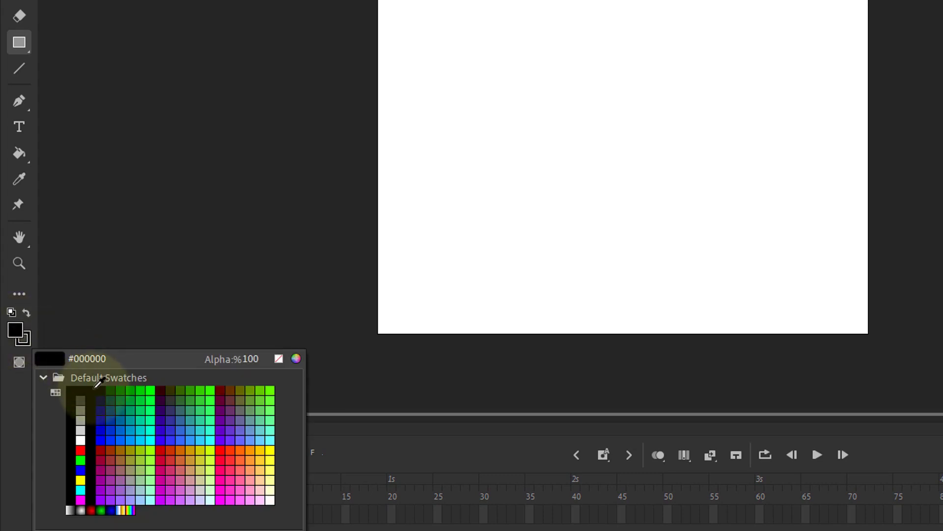
{"action": "left_click", "coordinate": [80, 421]}
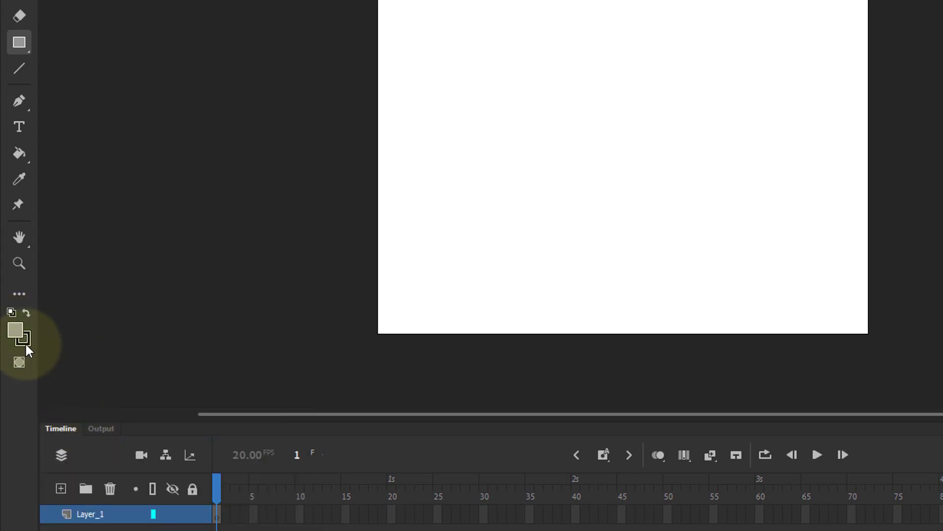
{"action": "left_click", "coordinate": [27, 341]}
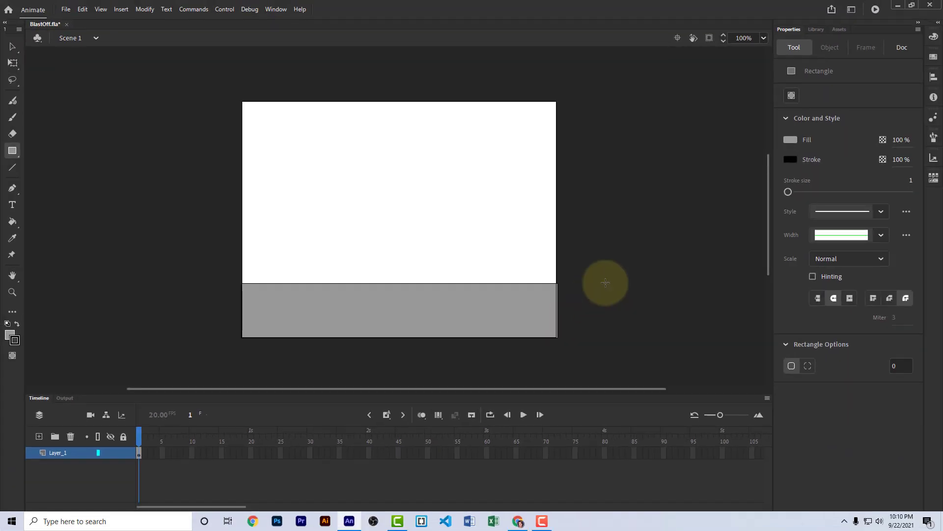
Step: Give the grey ground rectangle a 5 px outline
{"action": "key", "text": "v"}
{"action": "left_click", "coordinate": [362, 317]}
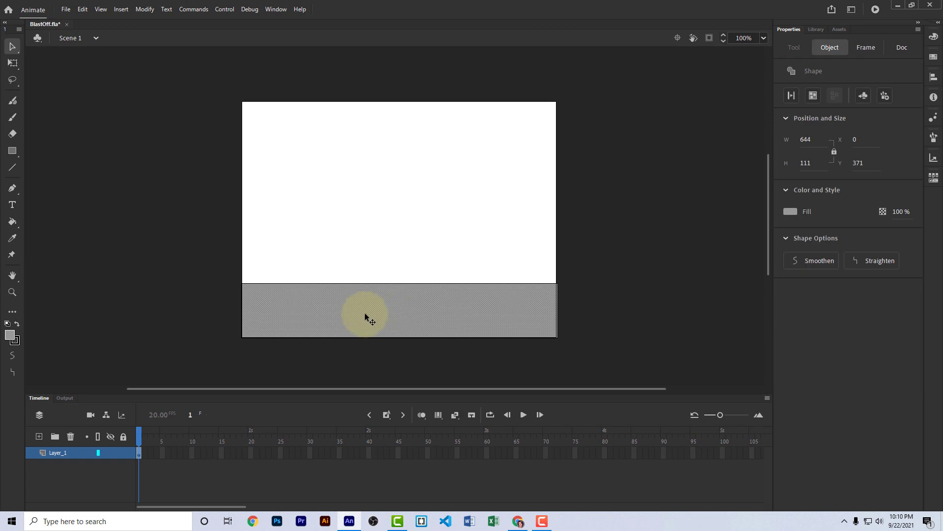
{"action": "double_click", "coordinate": [372, 313]}
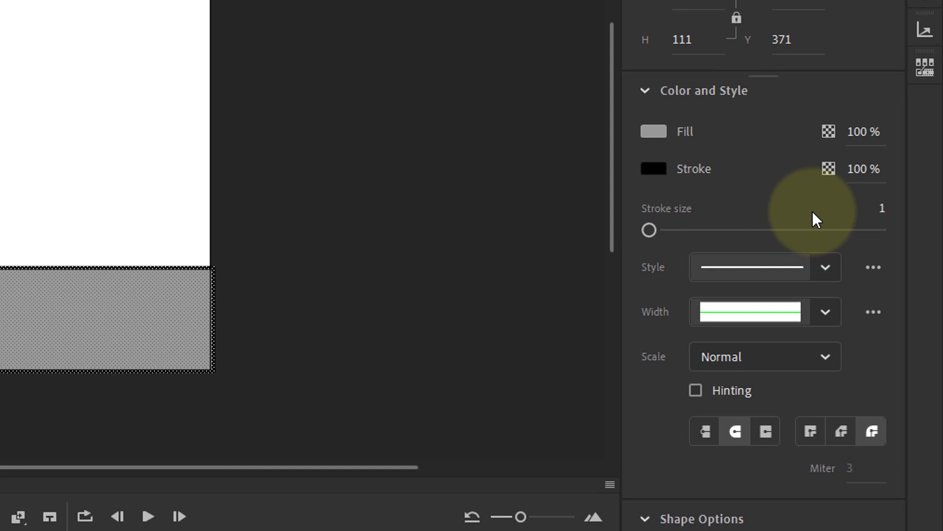
{"action": "left_click", "coordinate": [880, 208]}
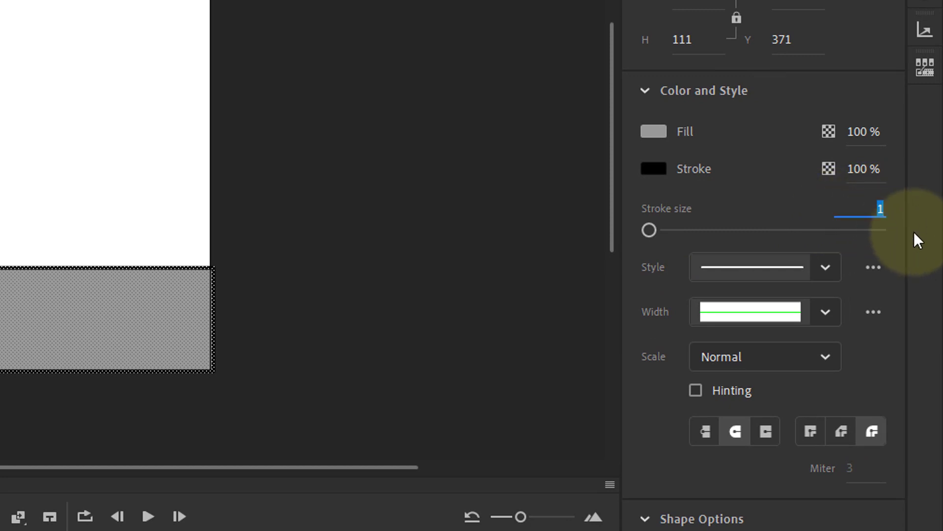
{"action": "type", "text": "5"}
{"action": "key", "text": "Return"}
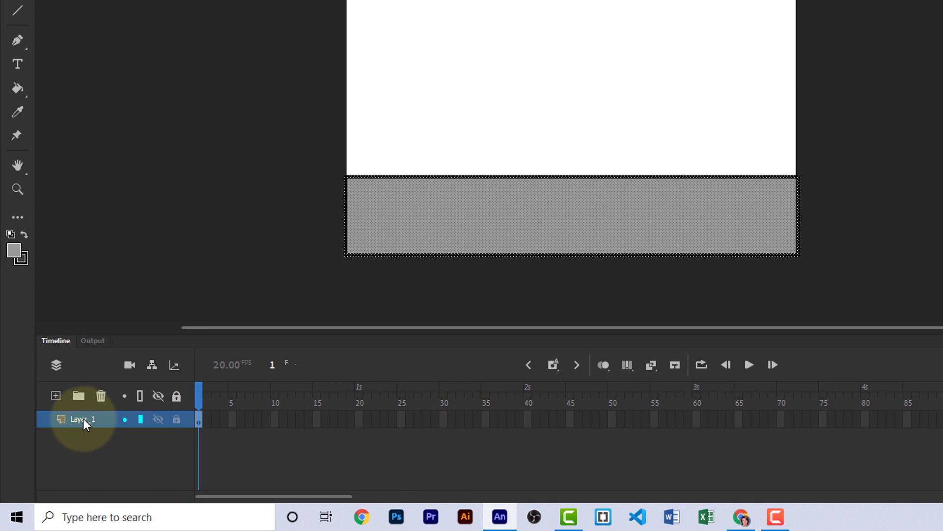
Step: Rename the first layer to Ground and lock it
{"action": "double_click", "coordinate": [83, 418]}
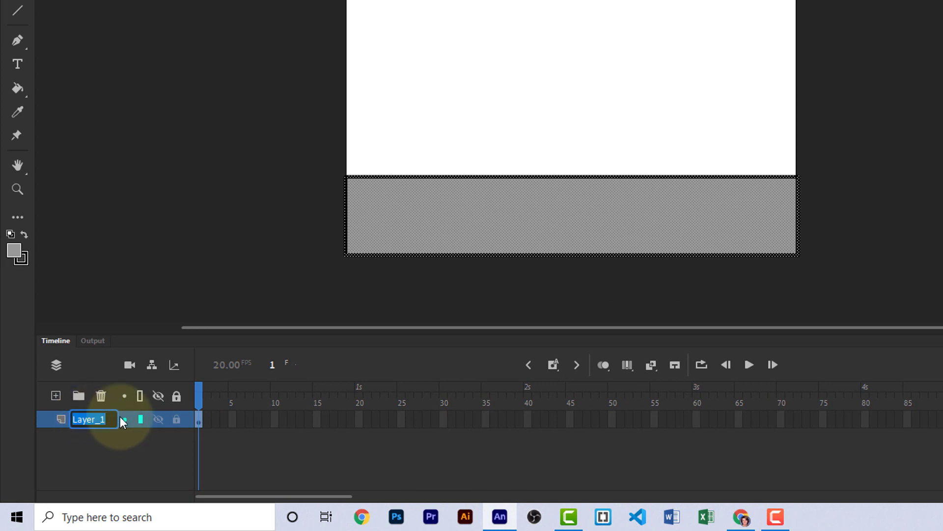
{"action": "type", "text": "Ground"}
{"action": "key", "text": "Return"}
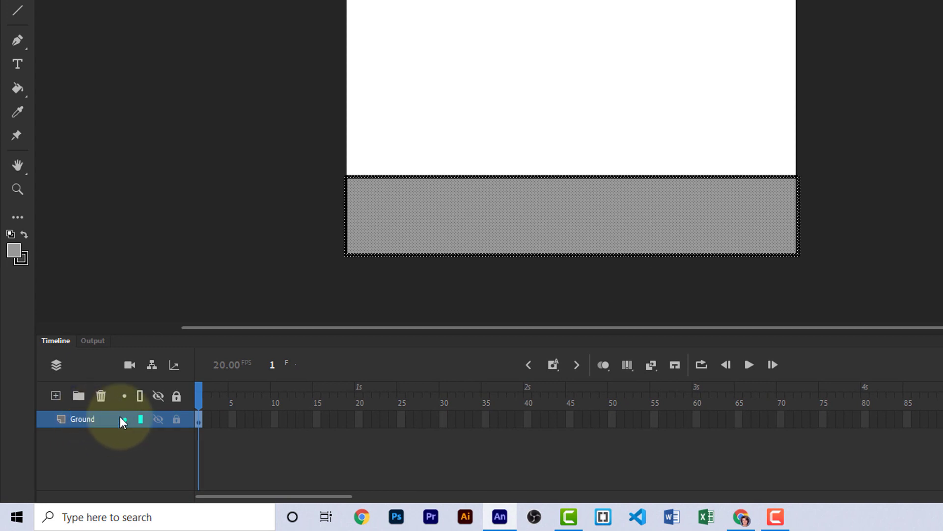
{"action": "left_click", "coordinate": [165, 427]}
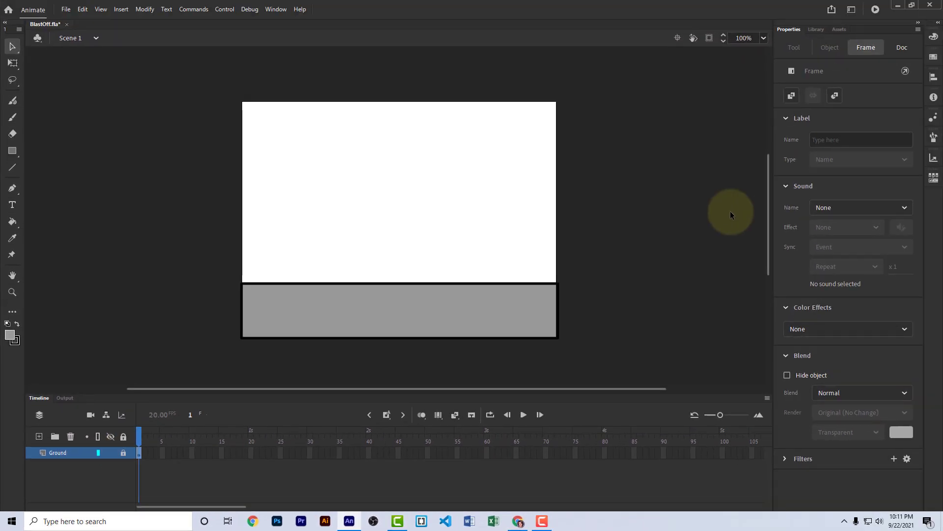
Step: Search the Assets panel for 'ship' and drag the Rocket Ship symbol onto the stage
{"action": "left_click", "coordinate": [842, 30]}
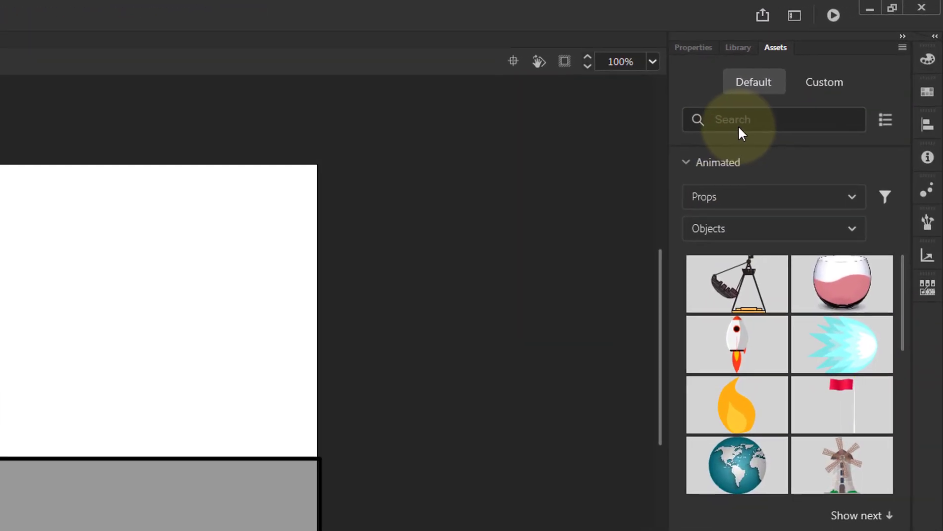
{"action": "left_click", "coordinate": [732, 125]}
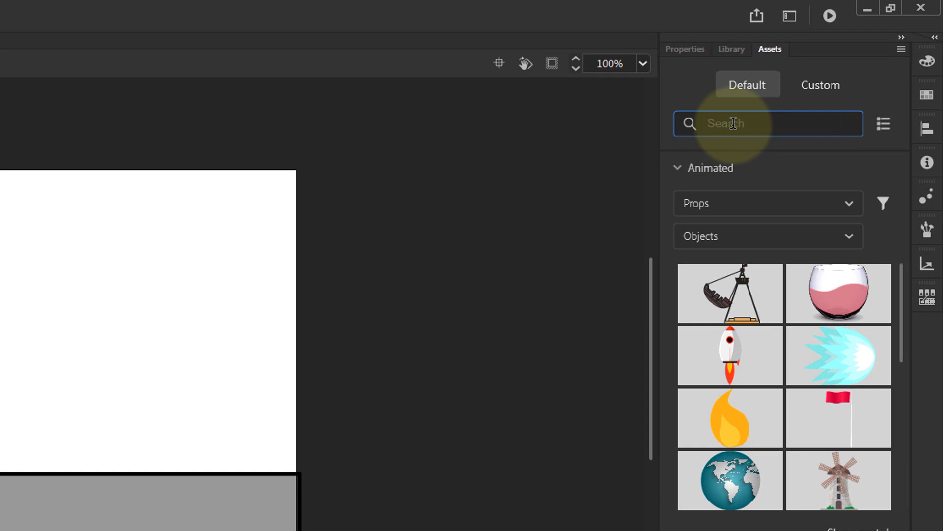
{"action": "type", "text": "ship"}
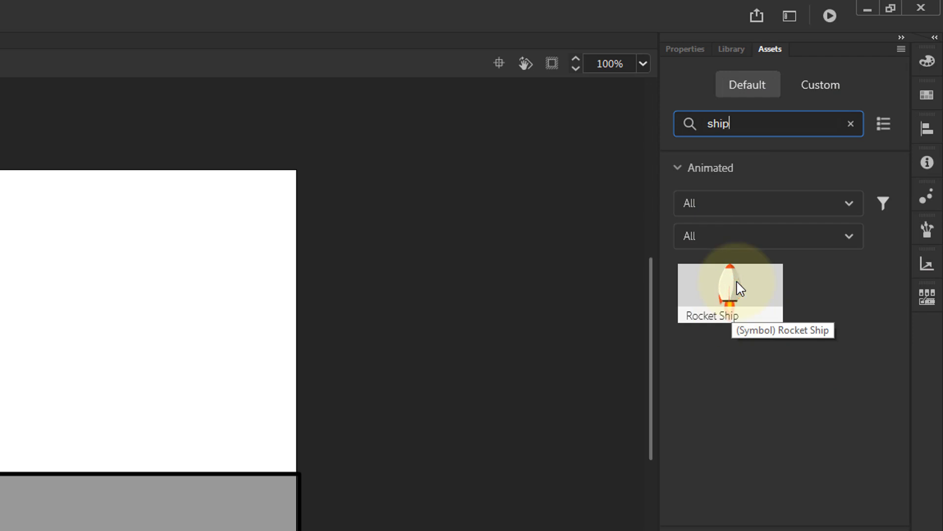
{"action": "left_click_drag", "start_coordinate": [735, 284], "coordinate": [87, 344]}
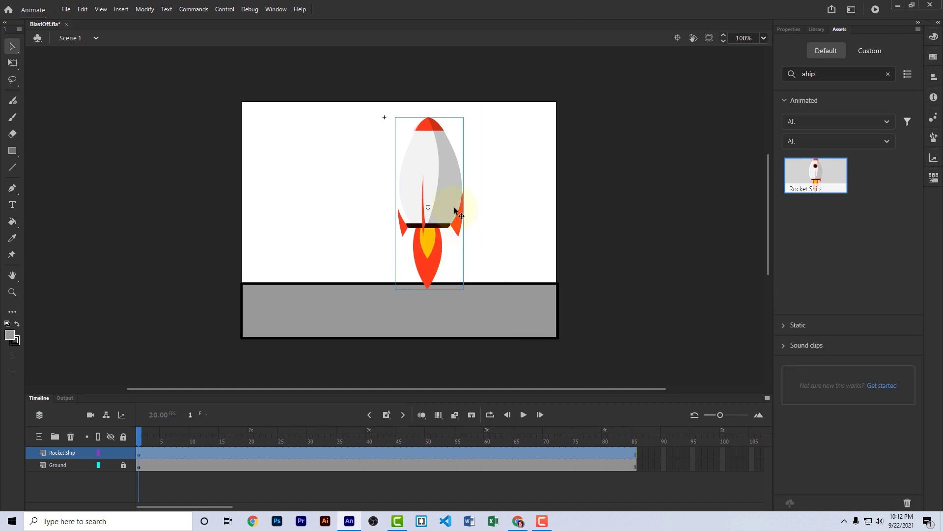
Step: Scale the rocket down, set it on the ground at the right, and move its layer below Ground
{"action": "left_click_drag", "start_coordinate": [446, 192], "coordinate": [503, 248]}
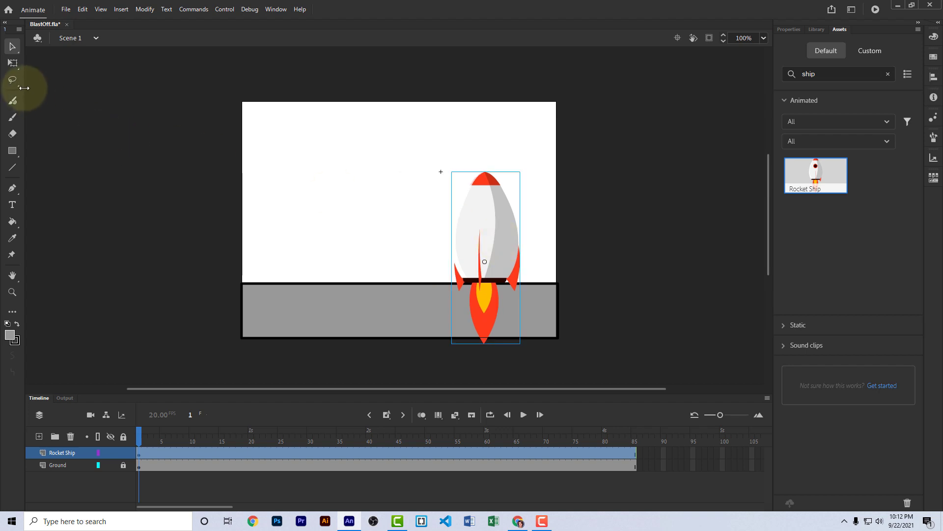
{"action": "left_click", "coordinate": [13, 64]}
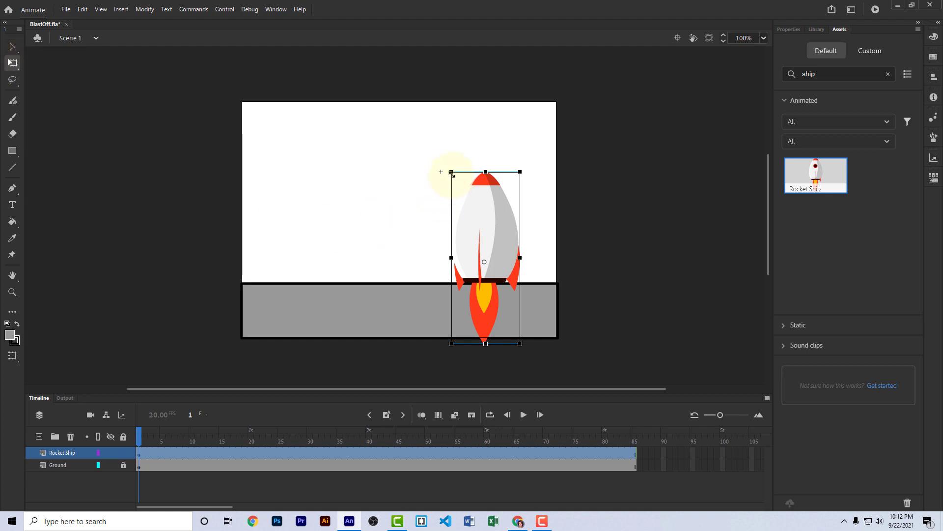
{"action": "left_click_drag", "start_coordinate": [451, 171], "coordinate": [471, 196]}
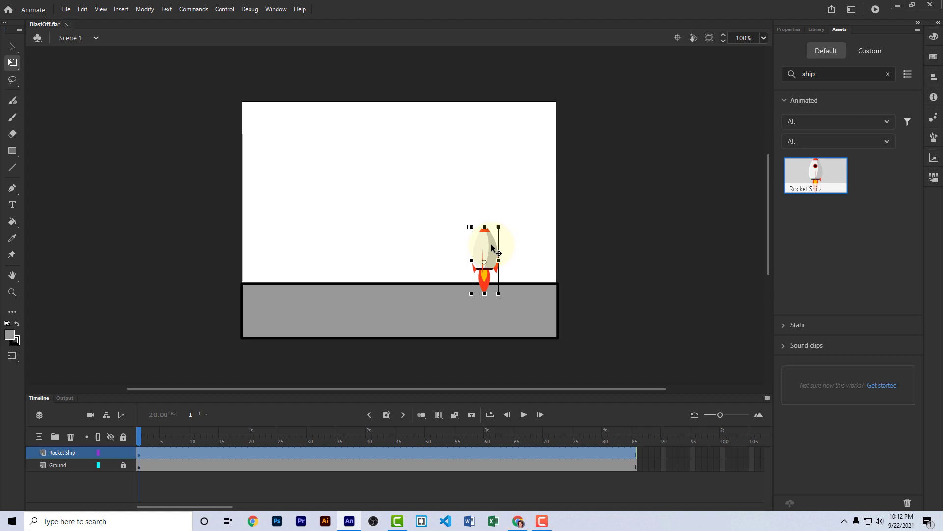
{"action": "left_click_drag", "start_coordinate": [491, 244], "coordinate": [496, 261]}
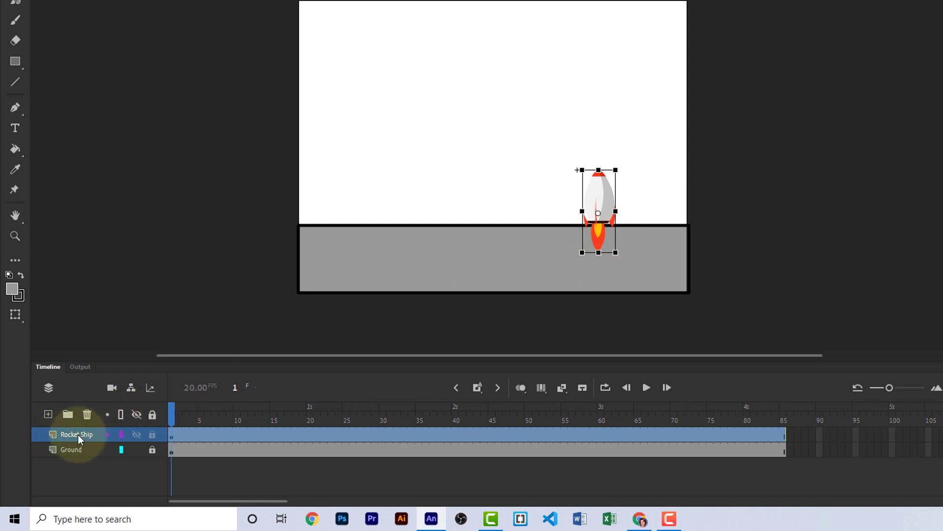
{"action": "left_click_drag", "start_coordinate": [79, 436], "coordinate": [81, 455]}
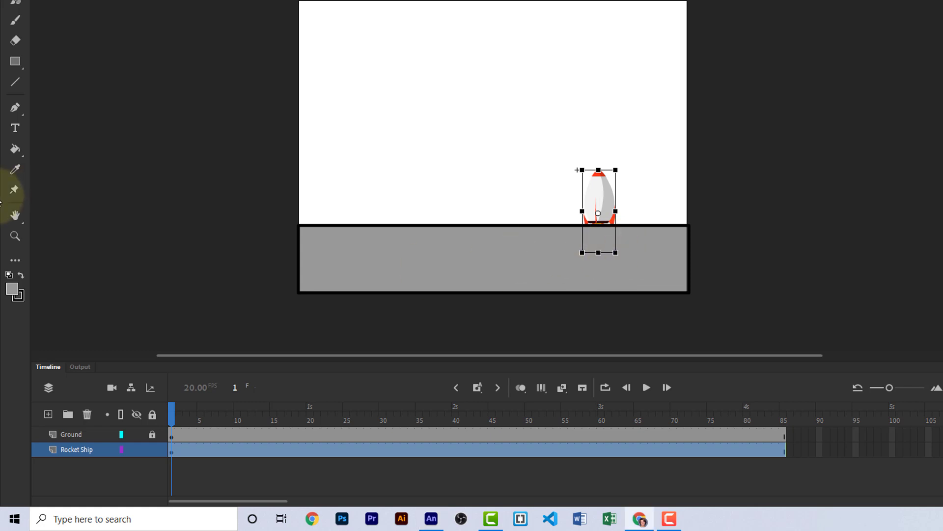
Step: Add a new layer above Ground and name it Text
{"action": "left_click", "coordinate": [69, 436]}
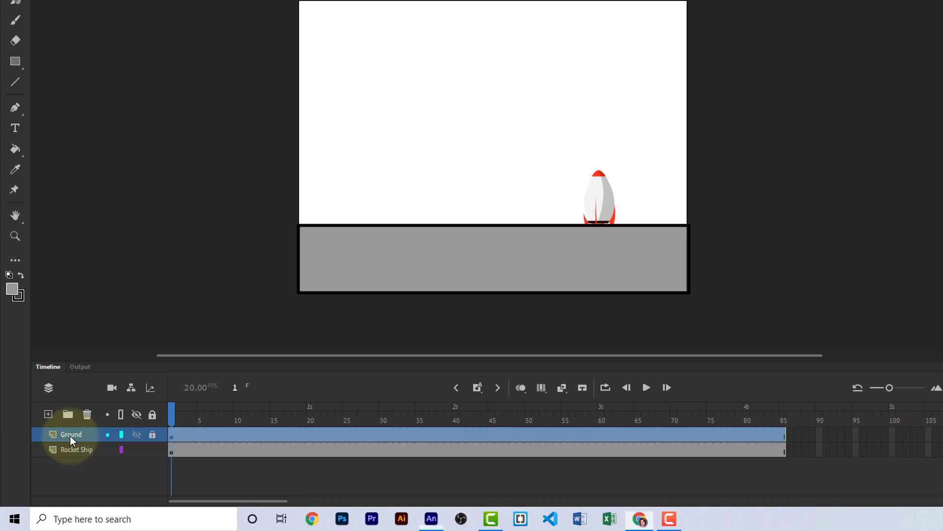
{"action": "left_click", "coordinate": [48, 414]}
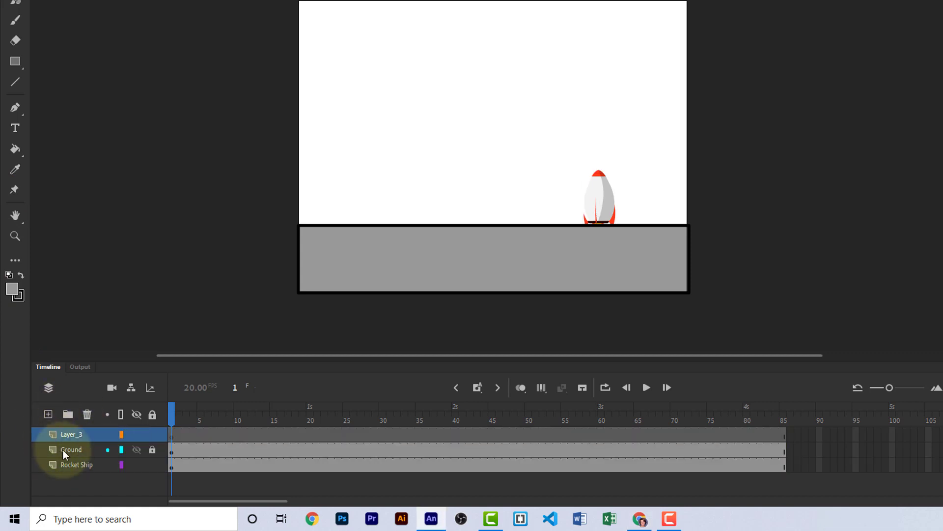
{"action": "left_click", "coordinate": [72, 436]}
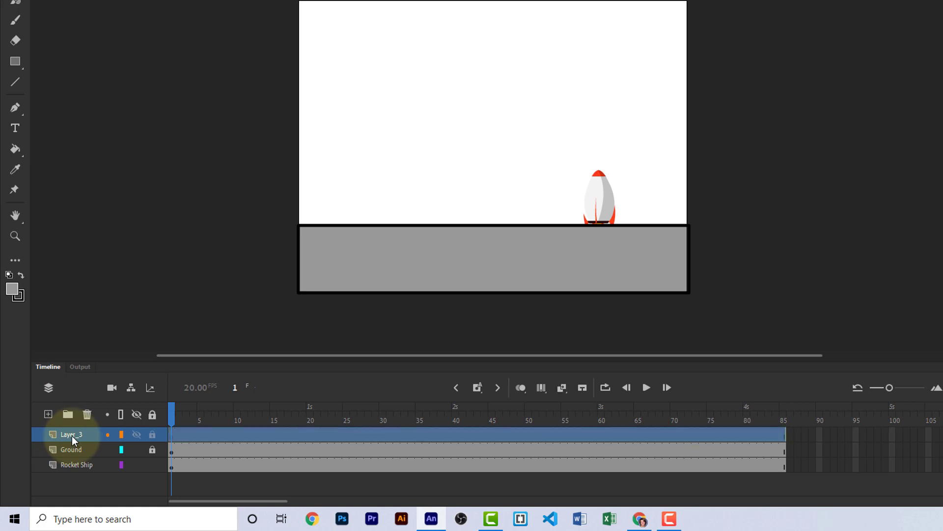
{"action": "double_click", "coordinate": [72, 436]}
{"action": "type", "text": "Text"}
{"action": "key", "text": "Return"}
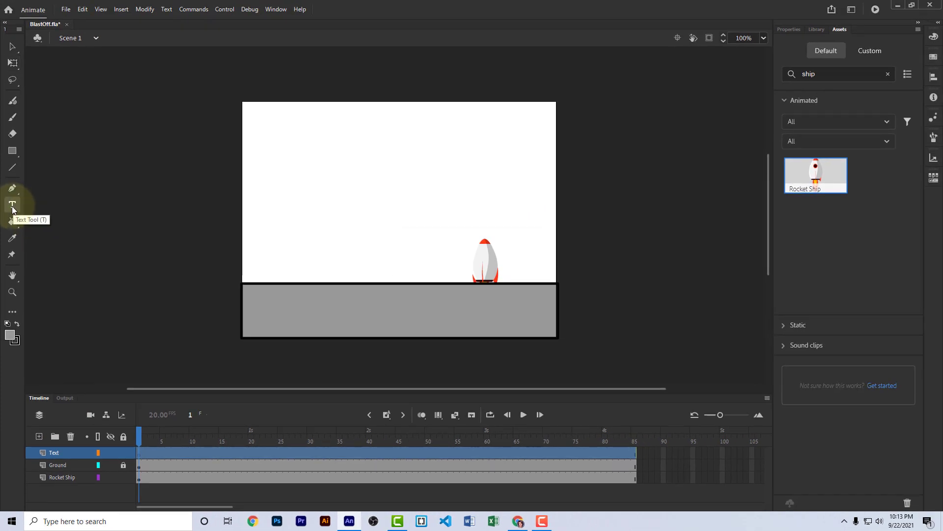
Step: Type a size 72 red '3' near the stage's top-left
{"action": "left_click", "coordinate": [13, 205]}
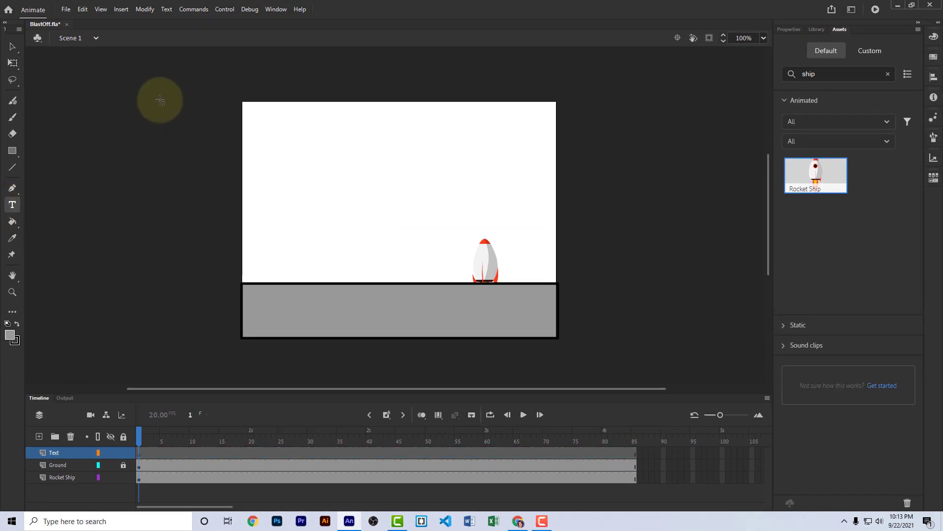
{"action": "left_click", "coordinate": [168, 11]}
{"action": "mouse_move", "coordinate": [176, 21]}
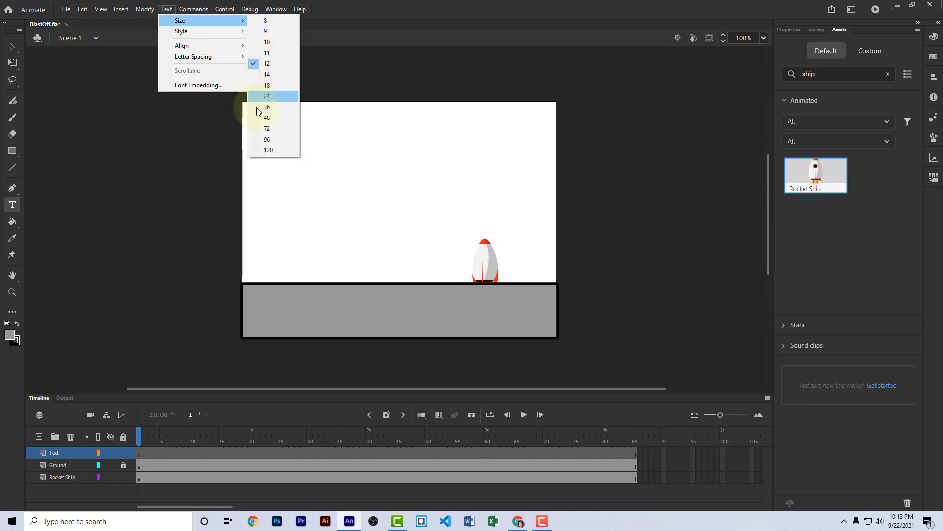
{"action": "left_click", "coordinate": [271, 130]}
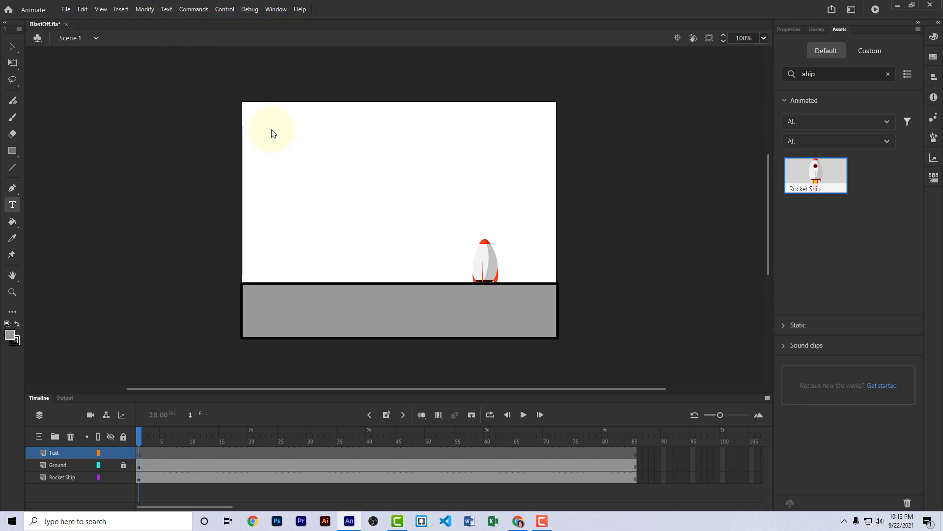
{"action": "left_click", "coordinate": [302, 163]}
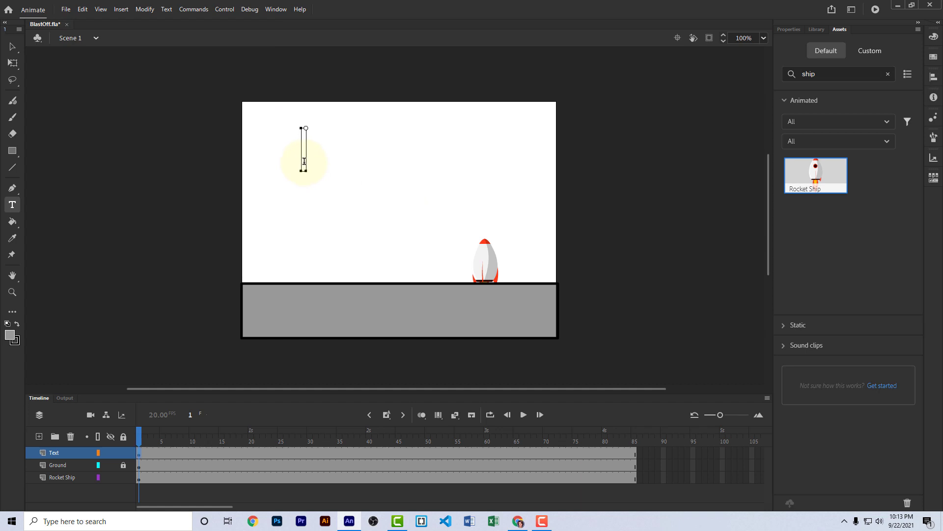
{"action": "type", "text": "3"}
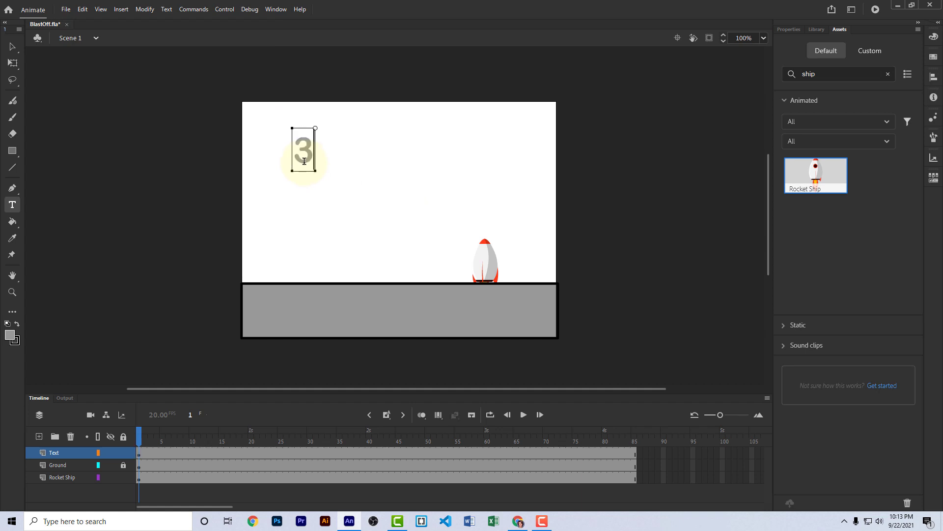
{"action": "left_click_drag", "start_coordinate": [297, 146], "coordinate": [320, 145]}
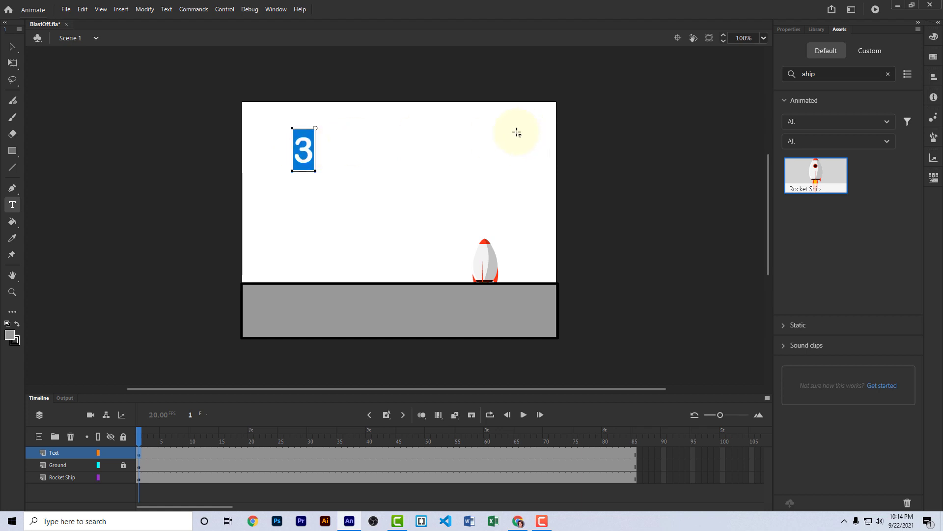
{"action": "left_click", "coordinate": [10, 335]}
{"action": "left_click", "coordinate": [51, 411]}
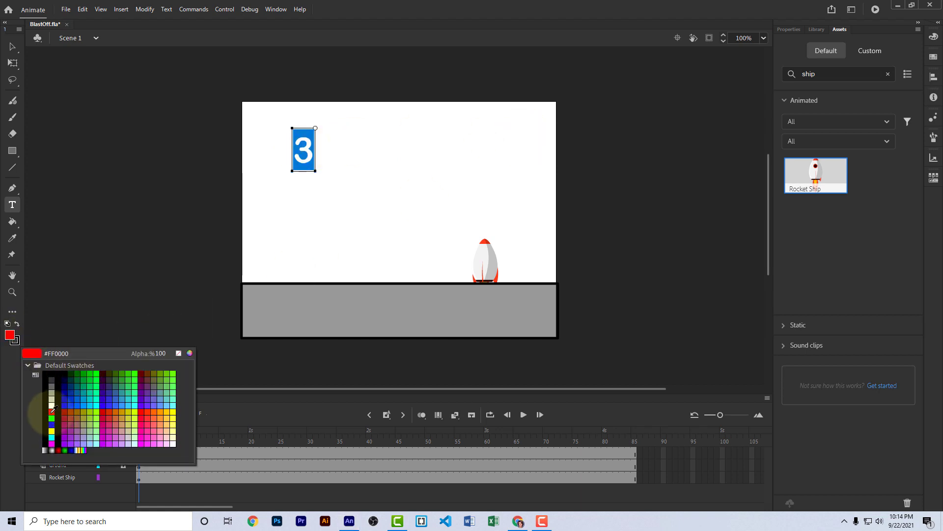
{"action": "key", "text": "Escape"}
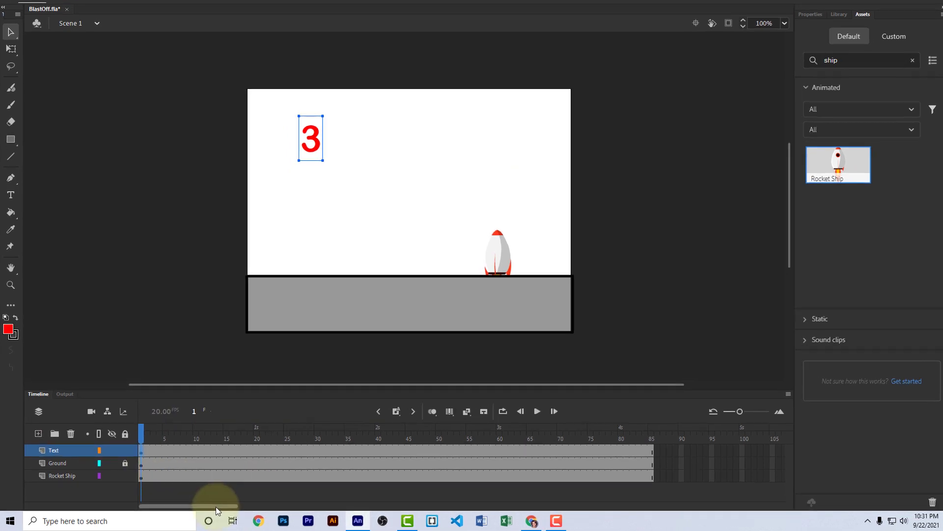
Step: Insert frames up to frame 150 on the Text, Ground and Rocket Ship layers
{"action": "left_click_drag", "start_coordinate": [217, 507], "coordinate": [308, 507]}
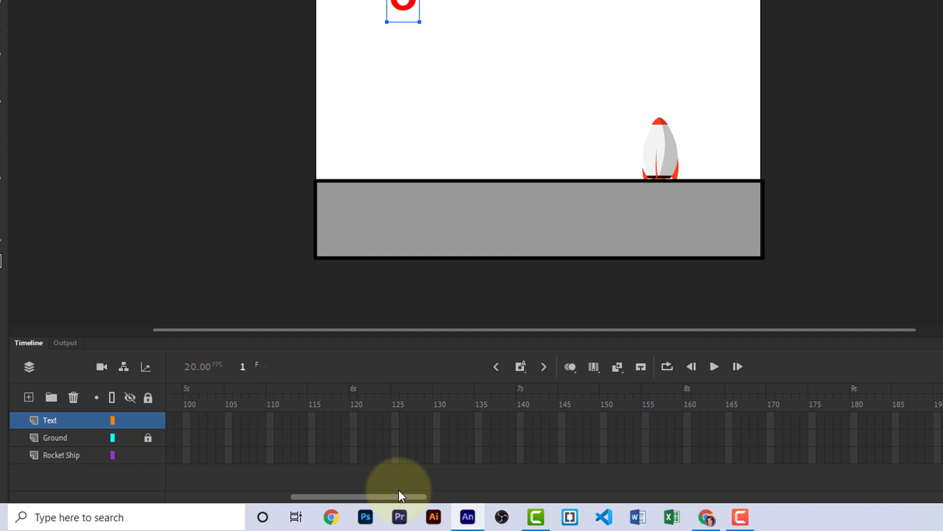
{"action": "left_click_drag", "start_coordinate": [399, 495], "coordinate": [403, 496]}
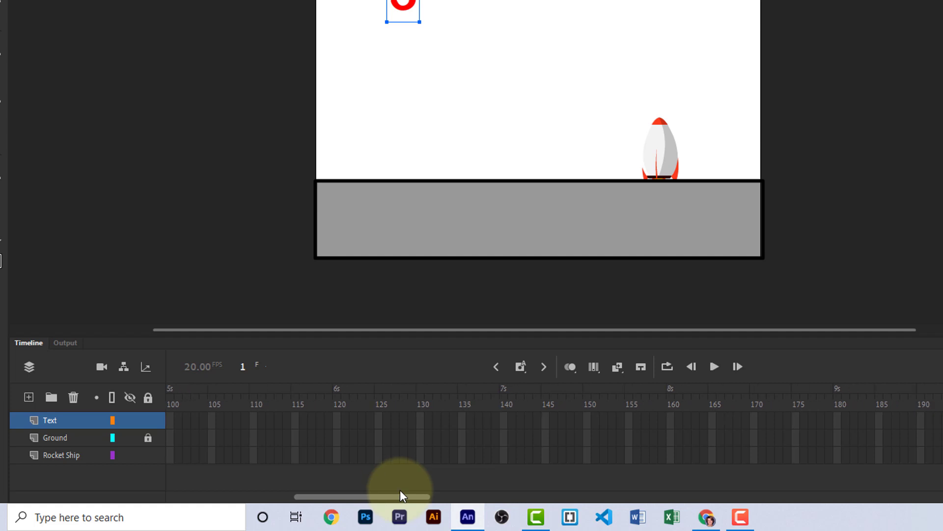
{"action": "left_click", "coordinate": [587, 421]}
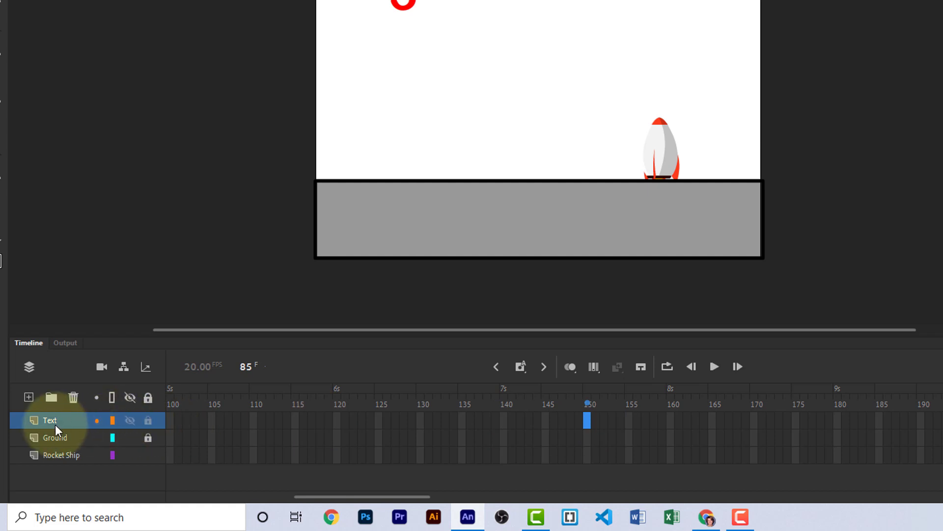
{"action": "key", "text": "F5"}
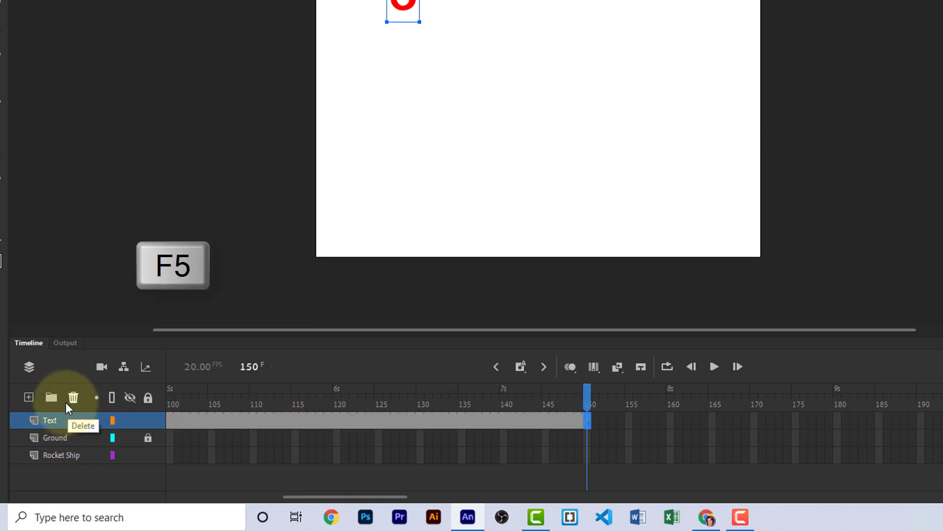
{"action": "left_click", "coordinate": [587, 438]}
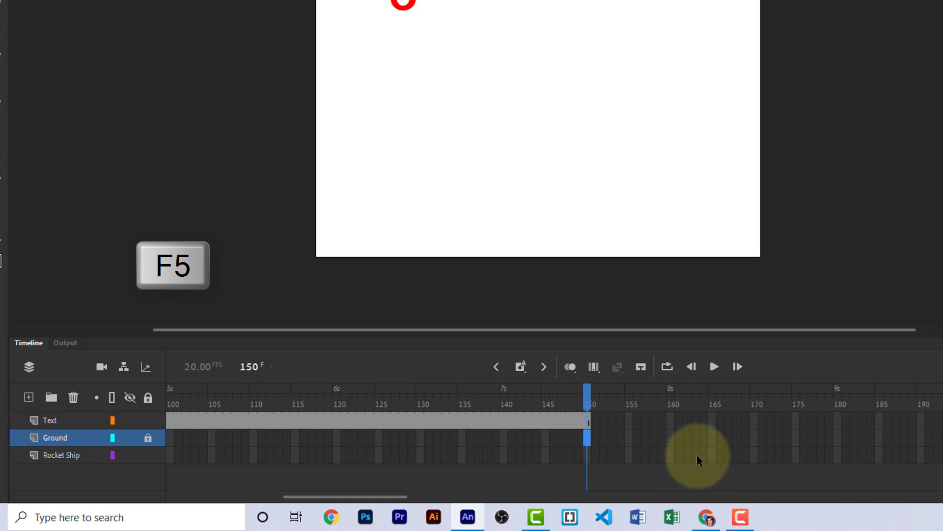
{"action": "key", "text": "F5"}
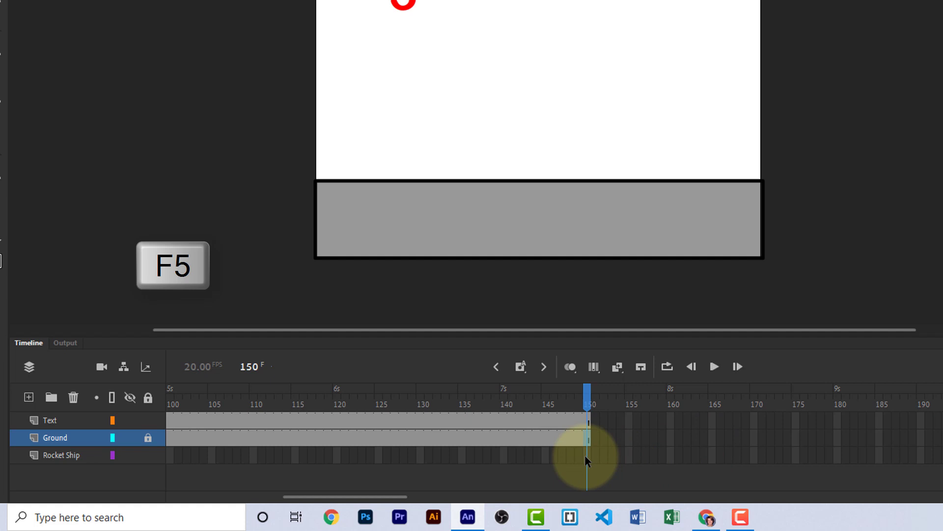
{"action": "left_click", "coordinate": [589, 455]}
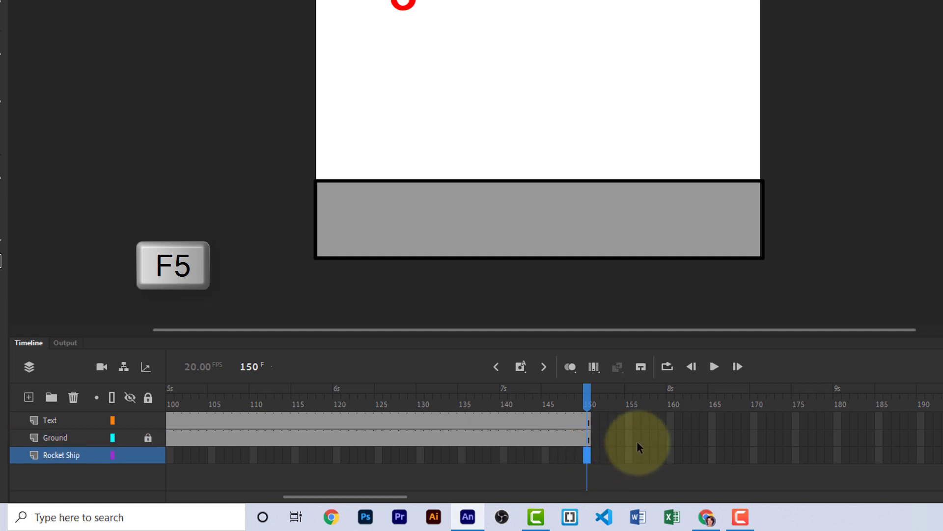
{"action": "key", "text": "F5"}
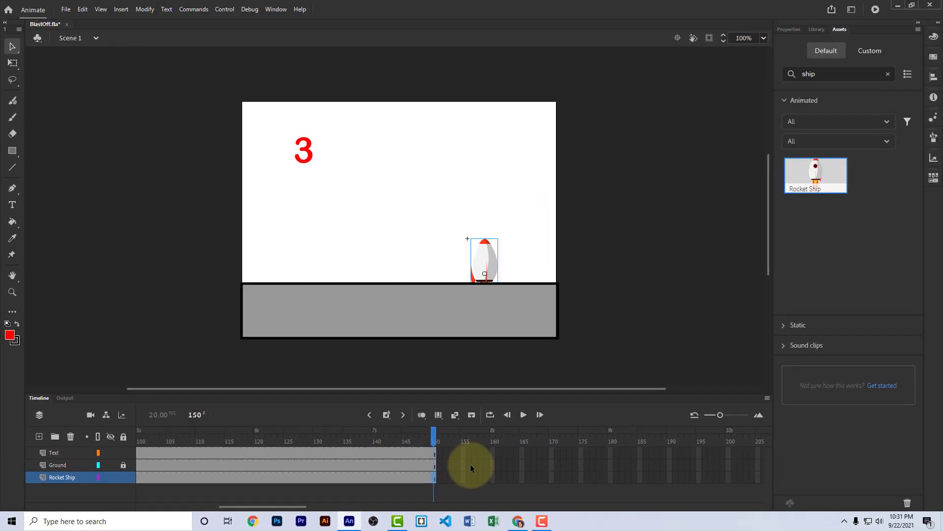
{"action": "scroll", "coordinate": [639, 437], "scroll_direction": "left", "scroll_amount": 10}
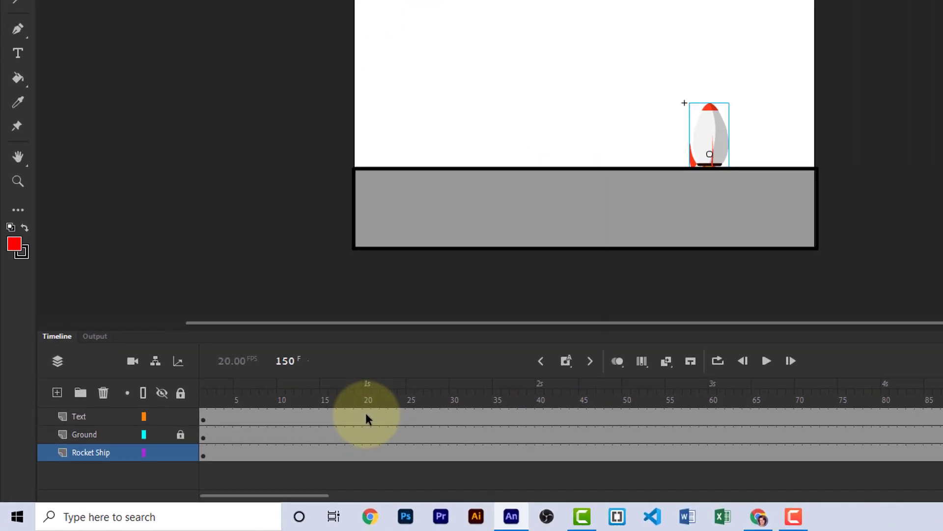
Step: Add a Text keyframe at frame 20 and change the digit from 3 to 2
{"action": "left_click", "coordinate": [250, 449]}
{"action": "key", "text": "F6"}
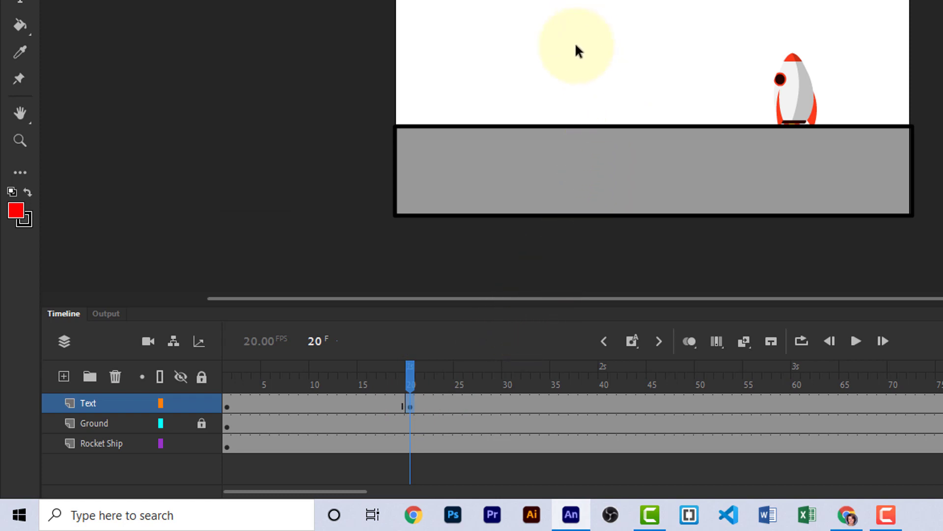
{"action": "left_click", "coordinate": [426, 406]}
{"action": "left_click", "coordinate": [409, 404]}
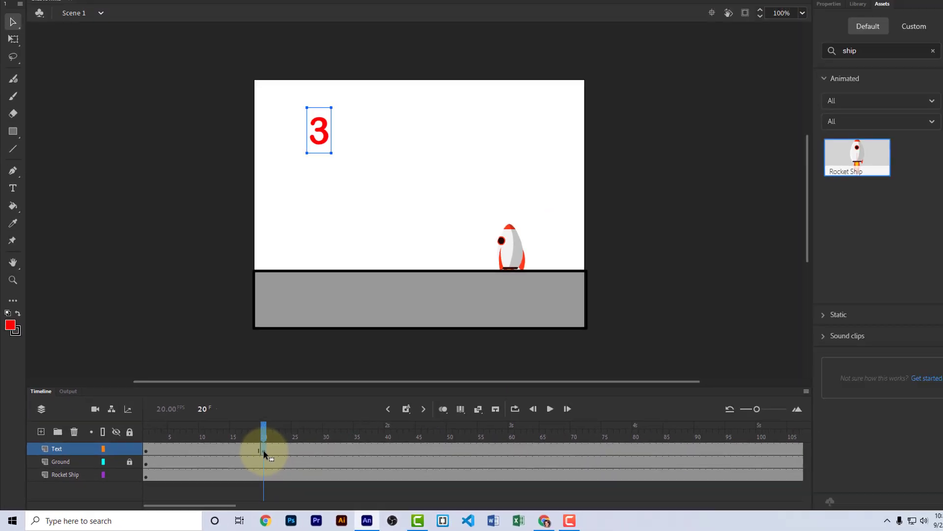
{"action": "left_click", "coordinate": [314, 163]}
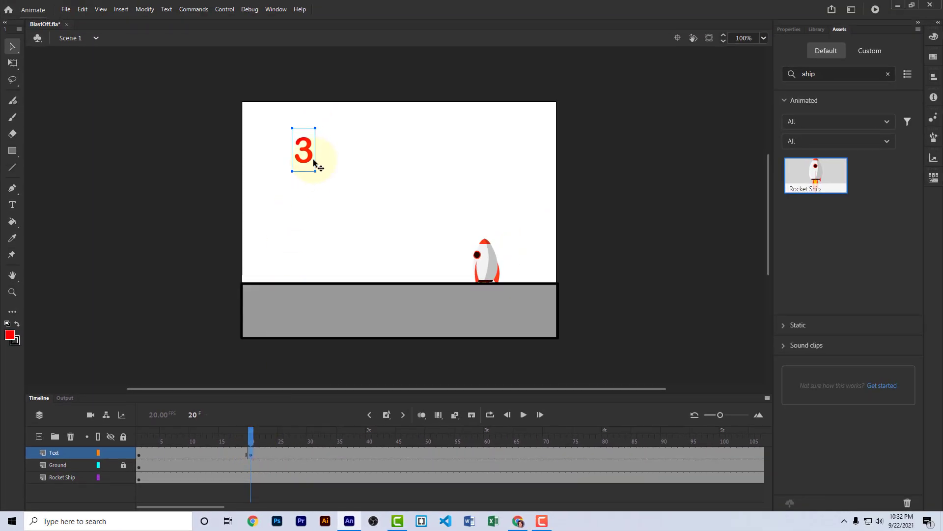
{"action": "key", "text": "t"}
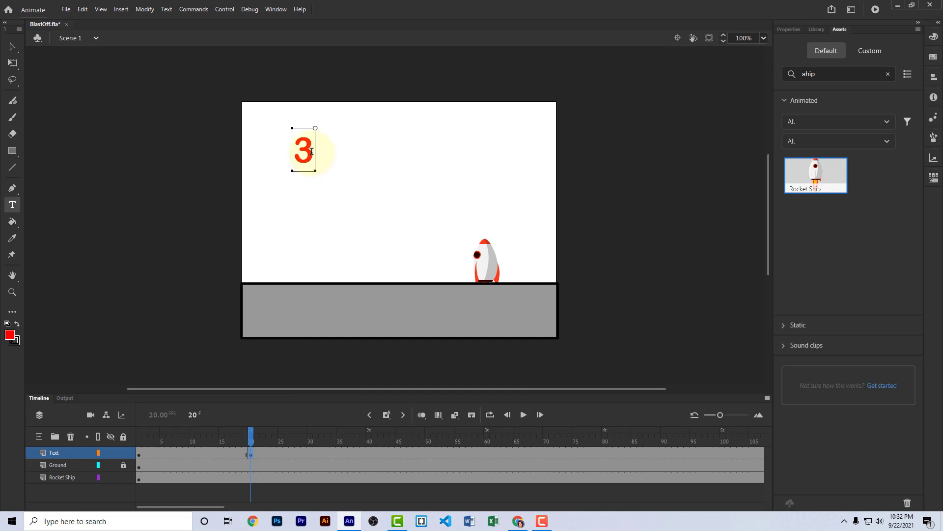
{"action": "left_click", "coordinate": [14, 204]}
{"action": "double_click", "coordinate": [293, 145]}
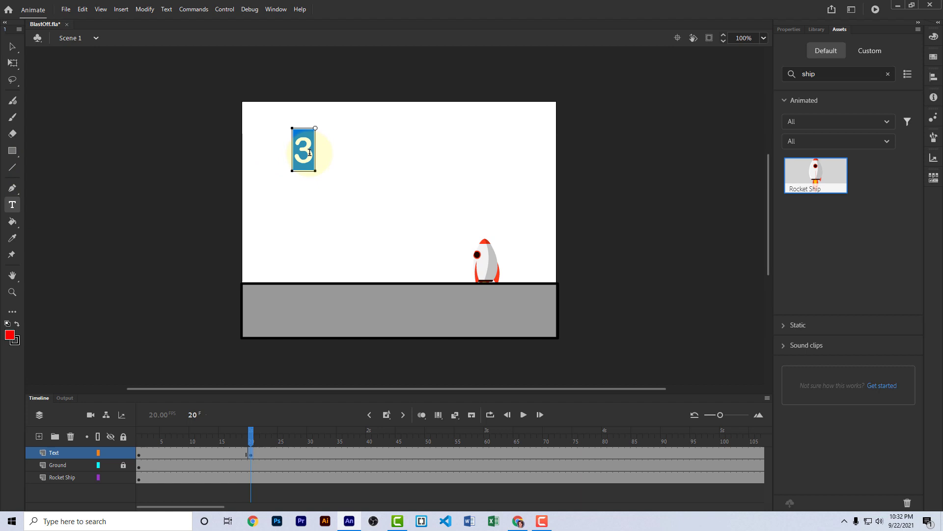
{"action": "type", "text": "2"}
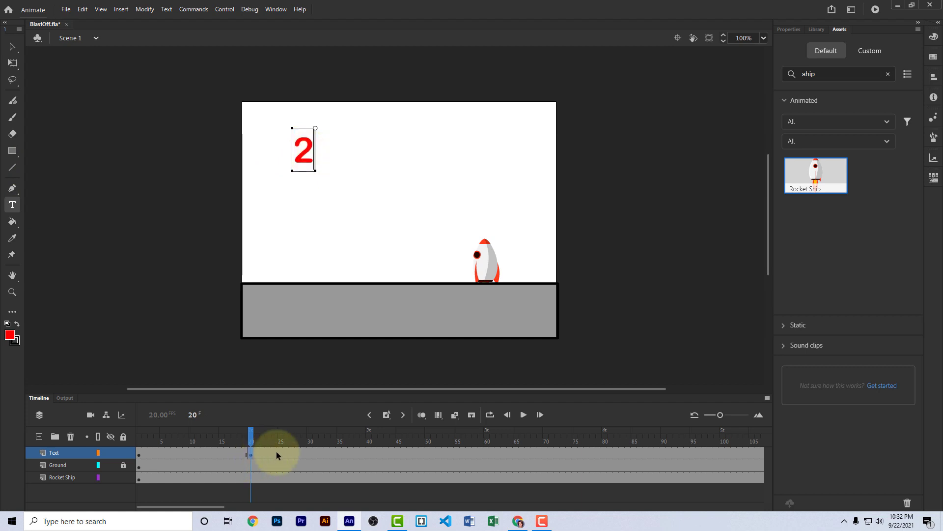
Step: Add a Text keyframe at frame 40 and select its digit for editing
{"action": "left_click", "coordinate": [369, 453]}
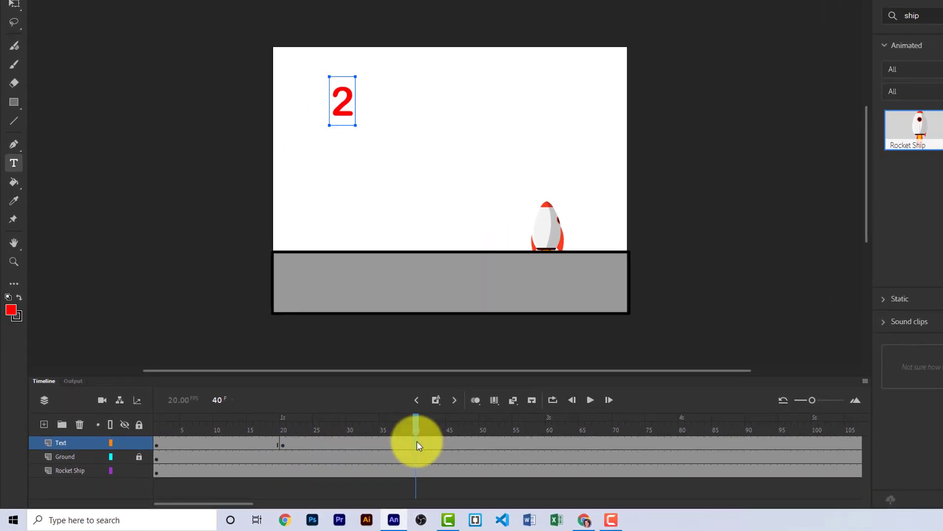
{"action": "key", "text": "F6"}
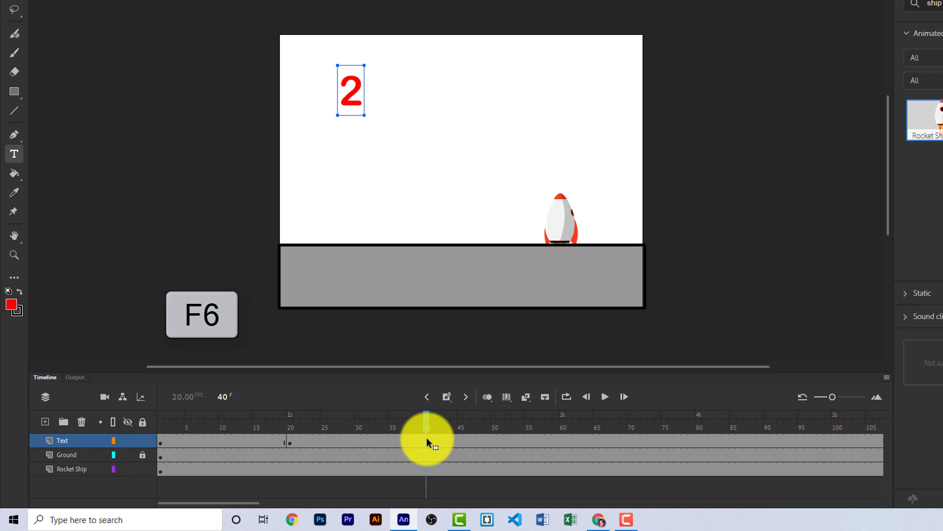
{"action": "left_click", "coordinate": [361, 96]}
{"action": "left_click_drag", "start_coordinate": [361, 96], "coordinate": [359, 128]}
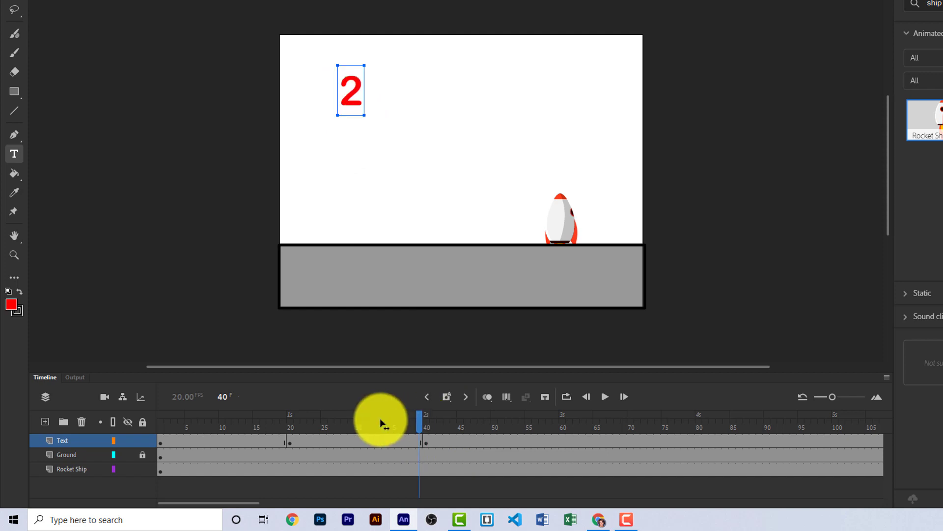
{"action": "left_click", "coordinate": [158, 421]}
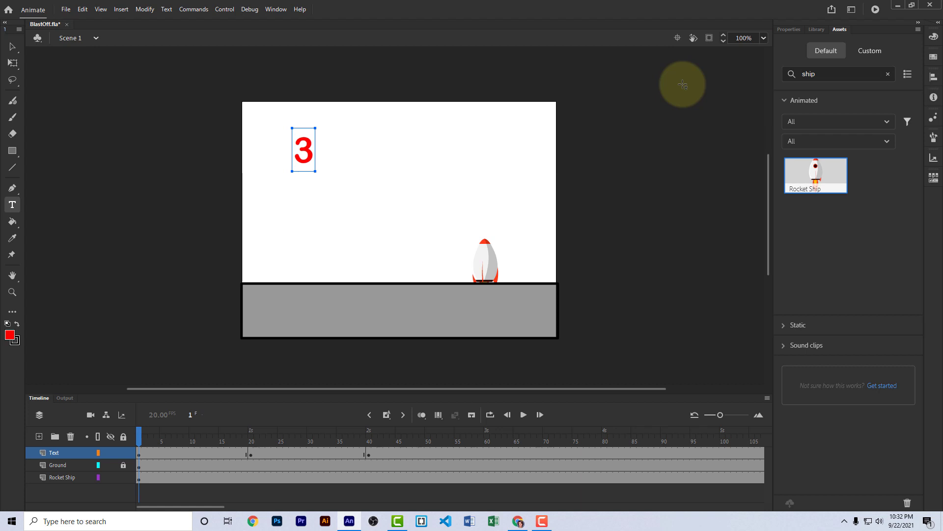
Step: Preview the countdown animation in a test window, then return to the timeline
{"action": "left_click", "coordinate": [877, 11]}
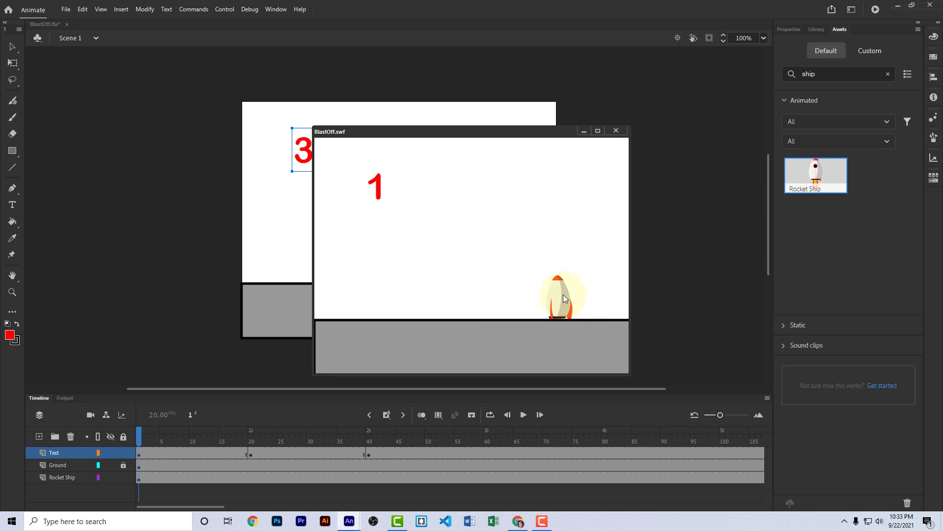
{"action": "left_click", "coordinate": [355, 446]}
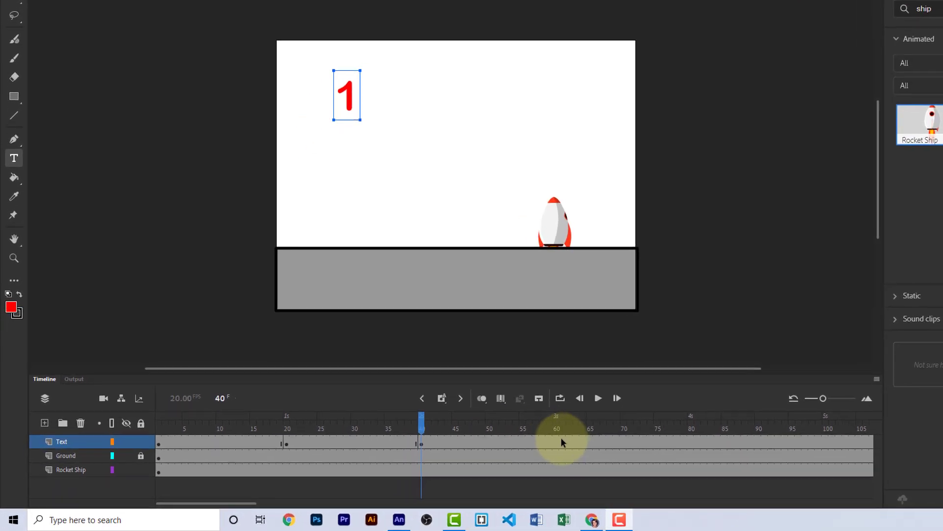
Step: Add a keyframe at frame 60 reading 'Blast Off!!' and move it right
{"action": "left_click", "coordinate": [566, 439]}
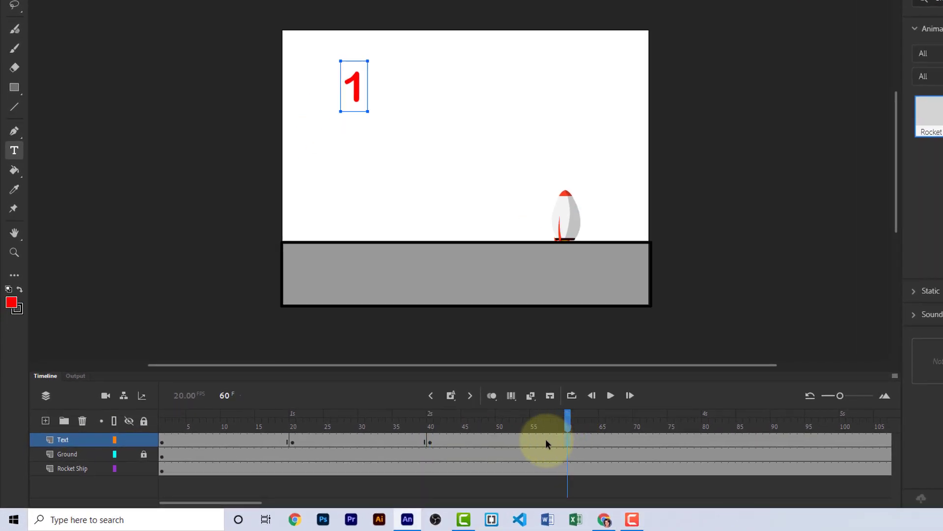
{"action": "key", "text": "F6"}
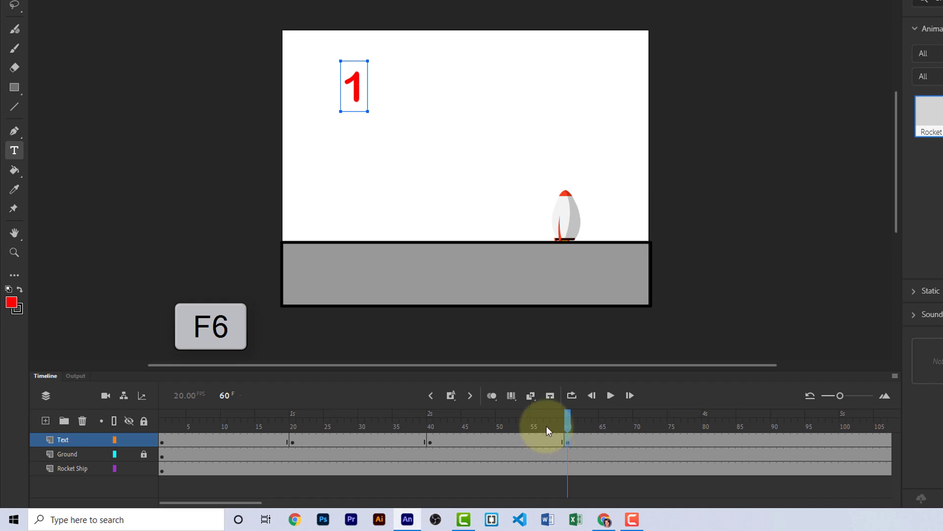
{"action": "left_click", "coordinate": [14, 150]}
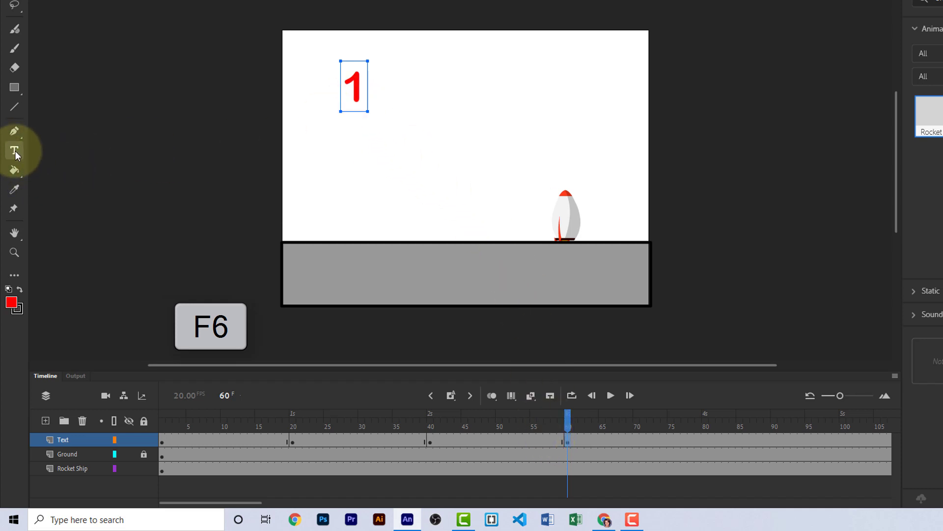
{"action": "left_click", "coordinate": [360, 88]}
{"action": "double_click", "coordinate": [360, 89]}
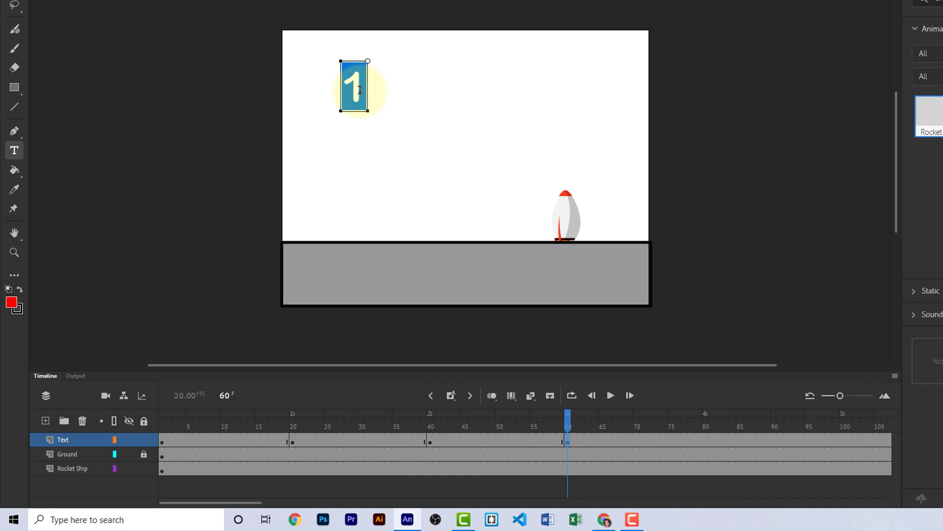
{"action": "type", "text": "Blast Off"}
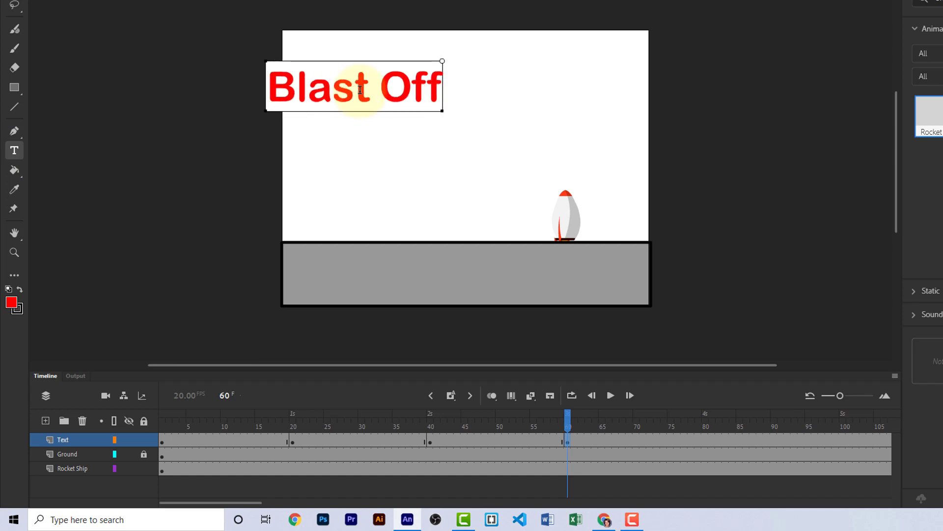
{"action": "type", "text": "!!"}
{"action": "key", "text": "Escape"}
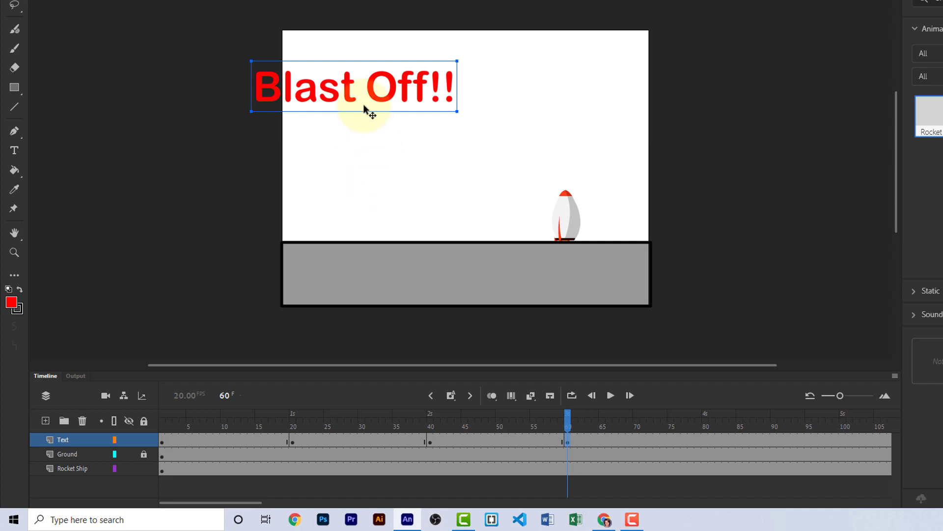
{"action": "left_click_drag", "start_coordinate": [353, 101], "coordinate": [398, 97]}
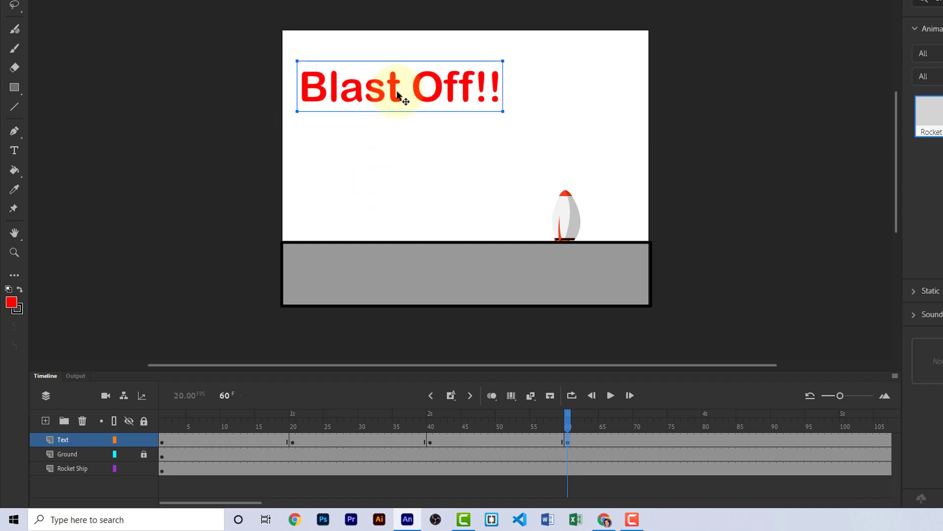
{"action": "left_click", "coordinate": [713, 447]}
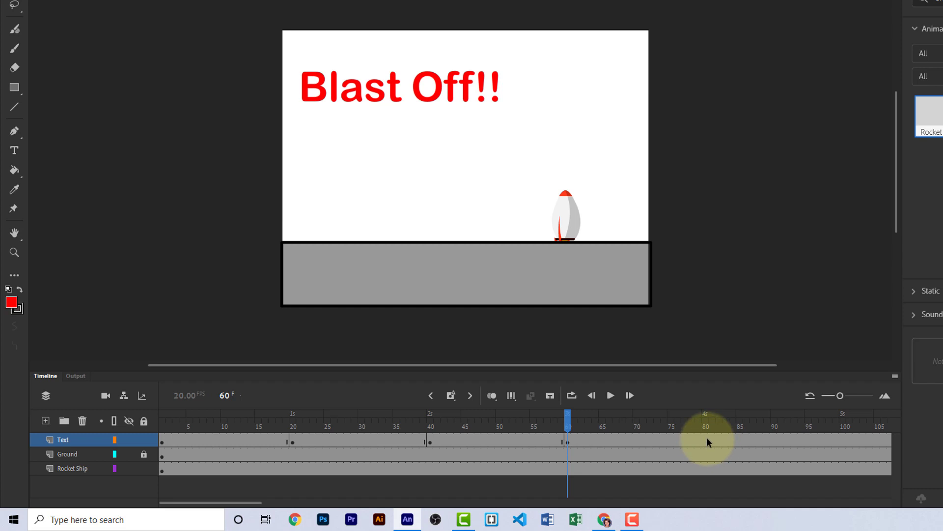
Step: Insert a blank keyframe at frame 80 on the Text layer to clear the text
{"action": "left_click", "coordinate": [706, 437]}
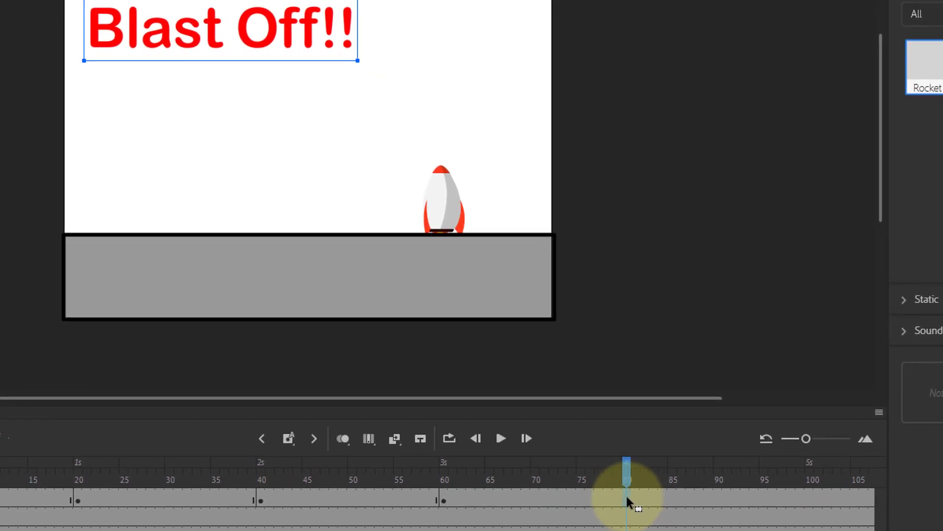
{"action": "right_click", "coordinate": [626, 496]}
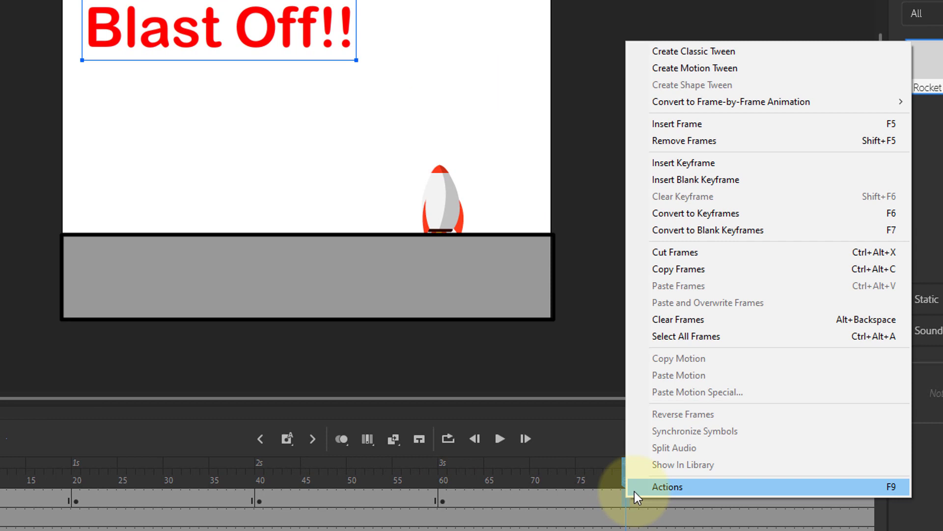
{"action": "left_click", "coordinate": [689, 181]}
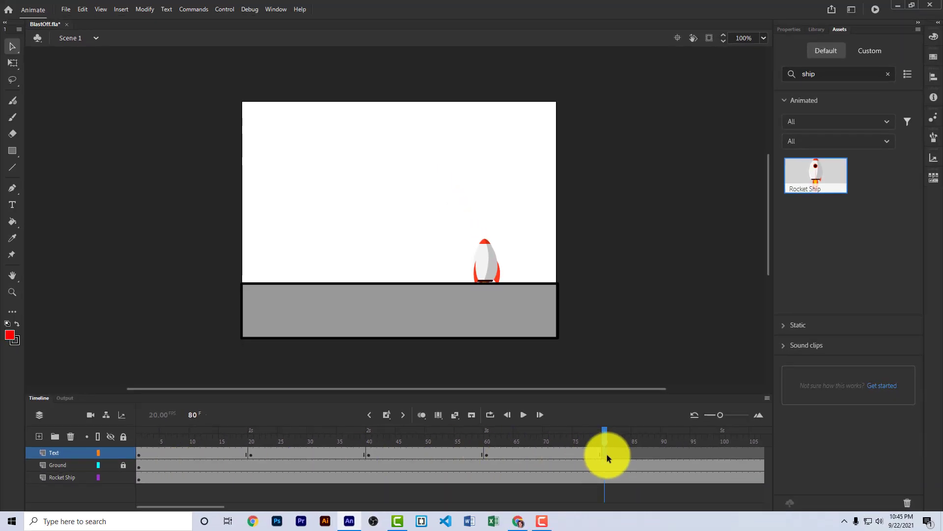
{"action": "left_click", "coordinate": [600, 453]}
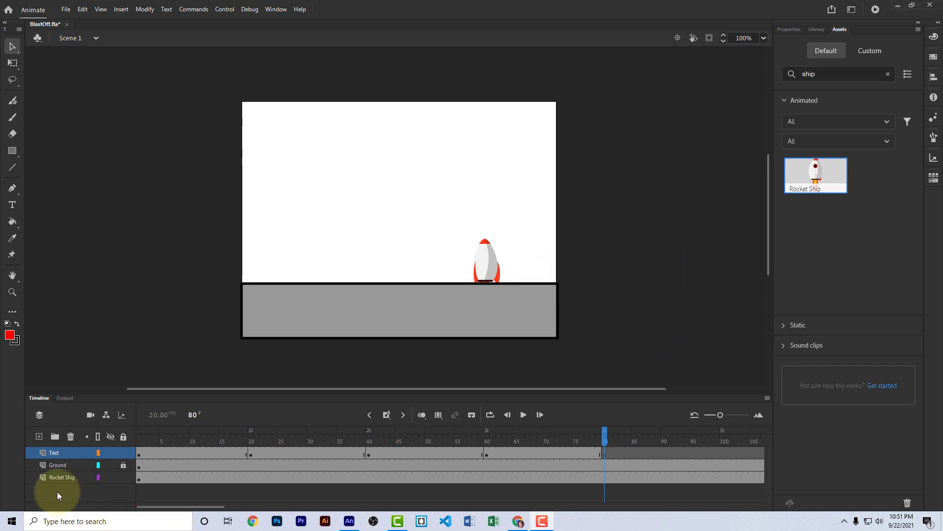
Step: Add a Rocket Ship keyframe at frame 80 and tilt the rocket slightly counter-clockwise
{"action": "left_click", "coordinate": [604, 478]}
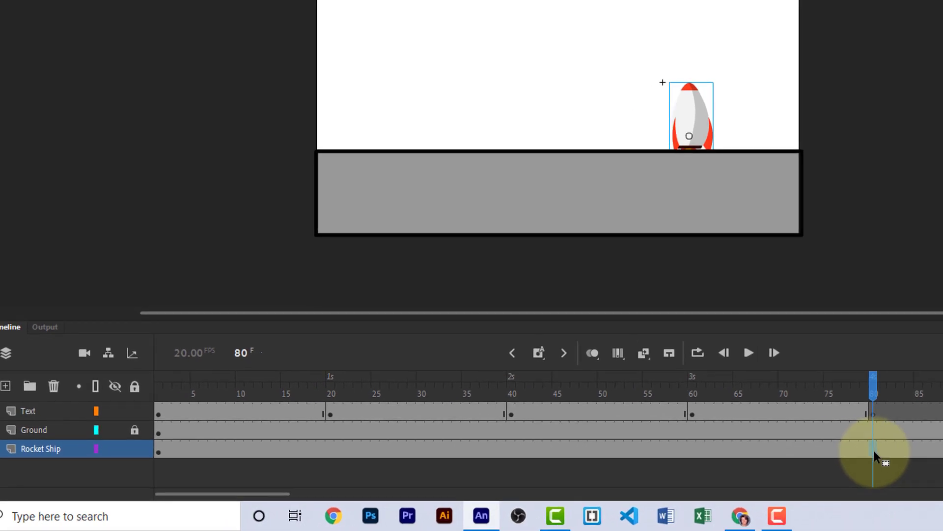
{"action": "key", "text": "F6"}
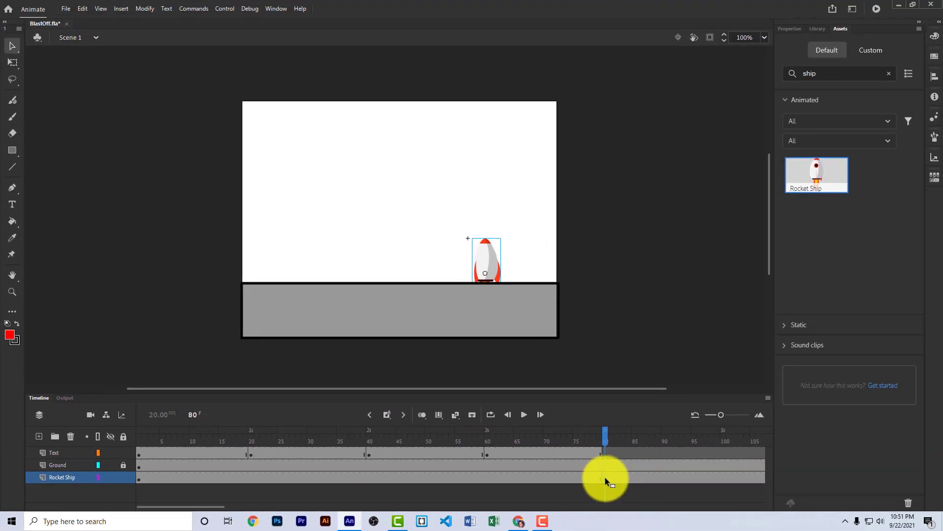
{"action": "key", "text": "F6"}
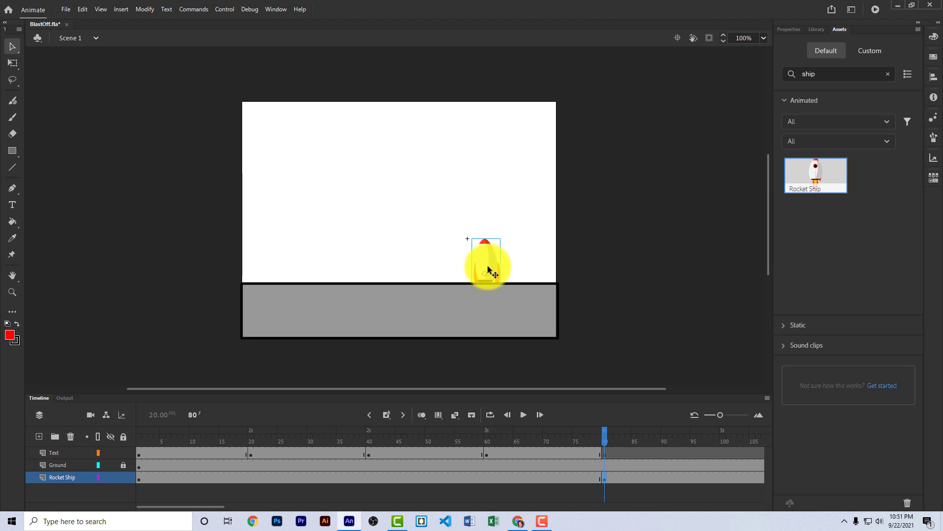
{"action": "left_click", "coordinate": [603, 478]}
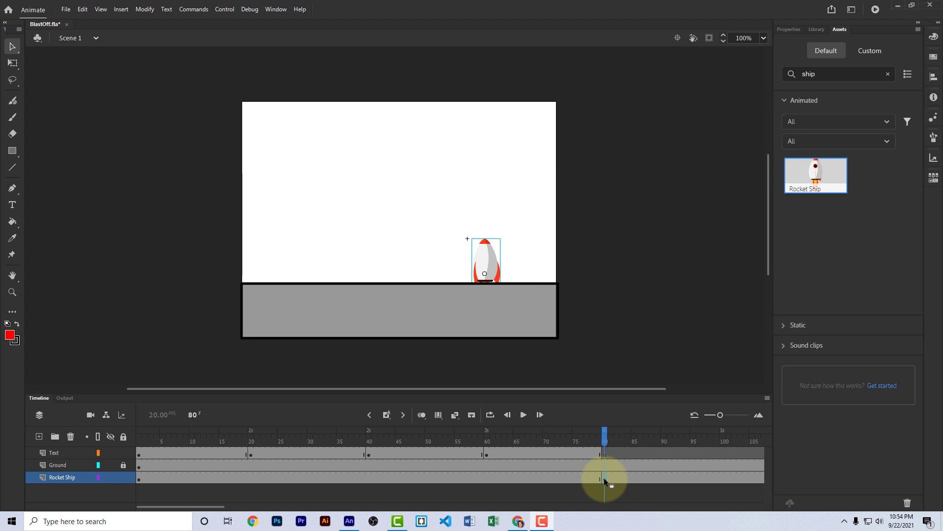
{"action": "left_click", "coordinate": [11, 65]}
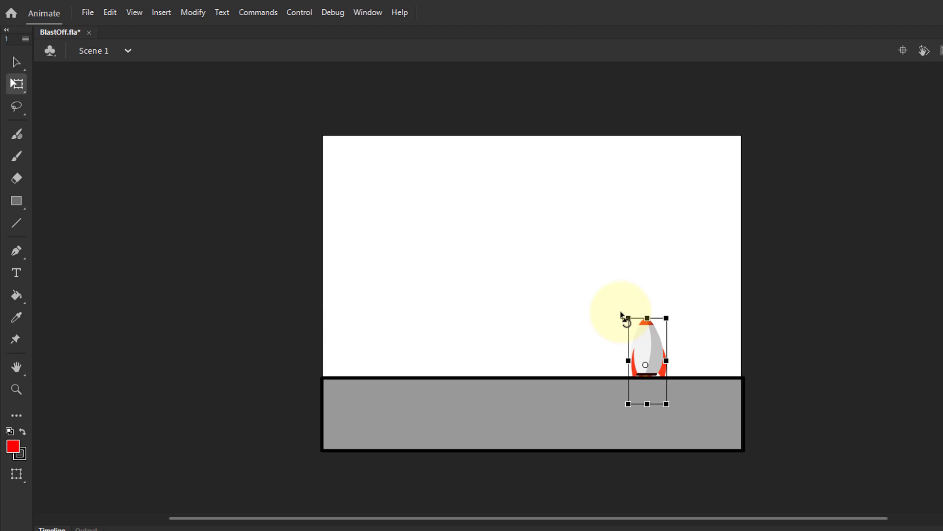
{"action": "left_click_drag", "start_coordinate": [618, 319], "coordinate": [611, 322]}
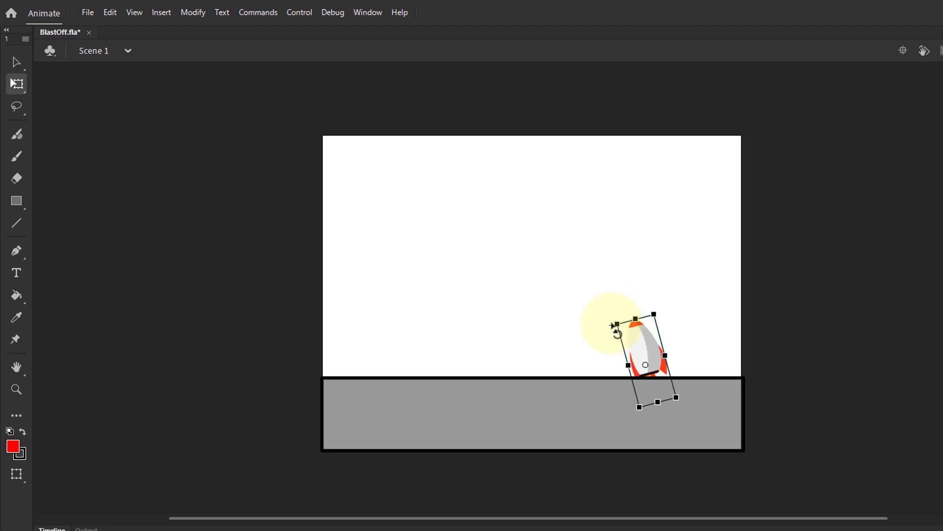
Step: Add keyframes at frames 81–84, rotating the rocket back upright and then clockwise
{"action": "key", "text": "F6"}
{"action": "key", "text": "F6"}
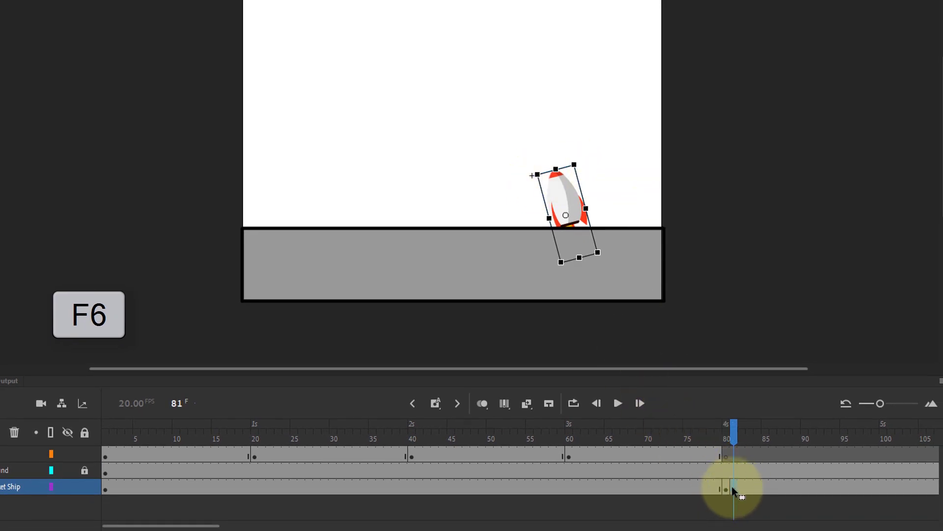
{"action": "left_click_drag", "start_coordinate": [580, 158], "coordinate": [600, 164]}
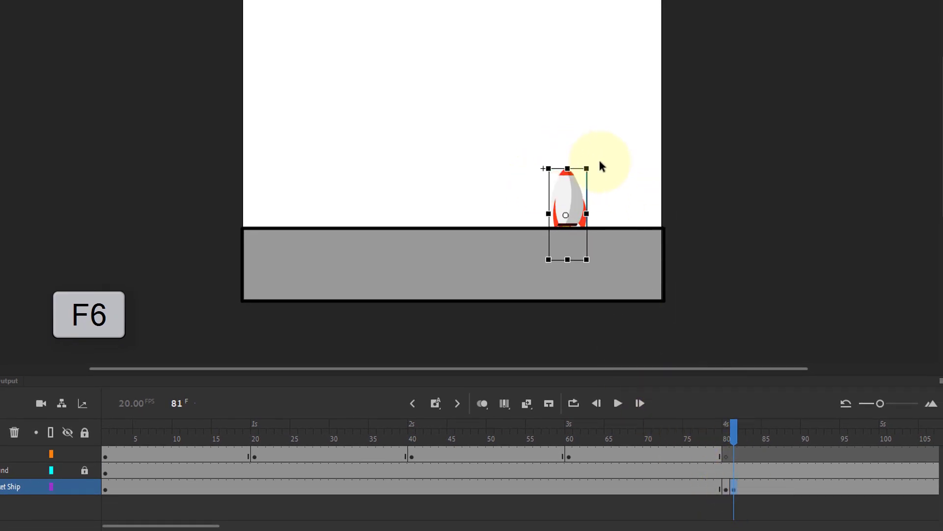
{"action": "key", "text": "F6"}
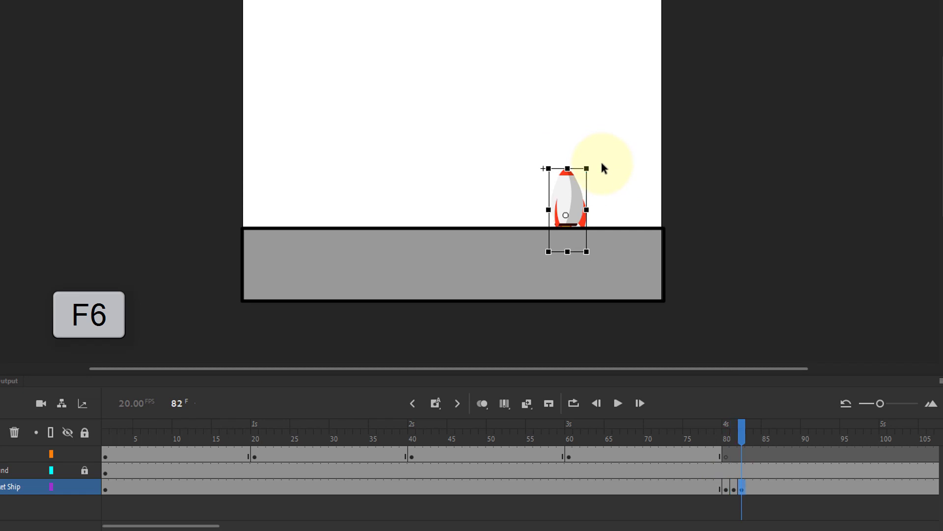
{"action": "mouse_move", "coordinate": [602, 172]}
{"action": "left_mouse_down"}
{"action": "mouse_move", "coordinate": [610, 179]}
{"action": "mouse_move", "coordinate": [598, 164]}
{"action": "left_mouse_up"}
{"action": "key", "text": "F6"}
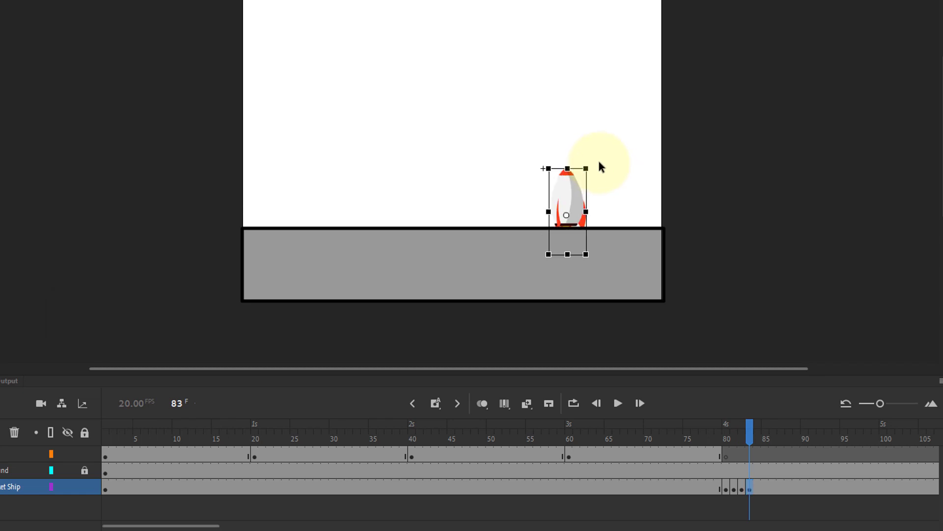
{"action": "key", "text": "F6"}
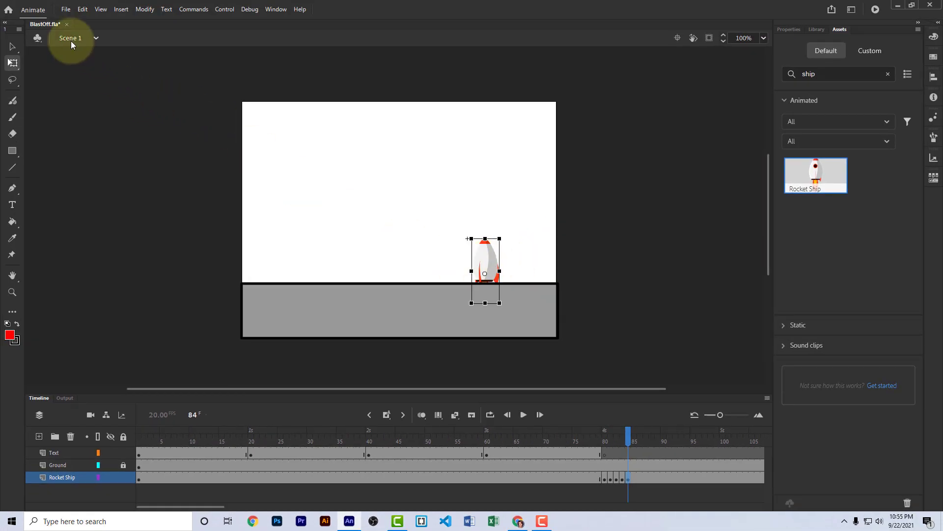
Step: Return to the Selection tool and add rocket keyframes up to frames 85 and 86
{"action": "left_click", "coordinate": [14, 46]}
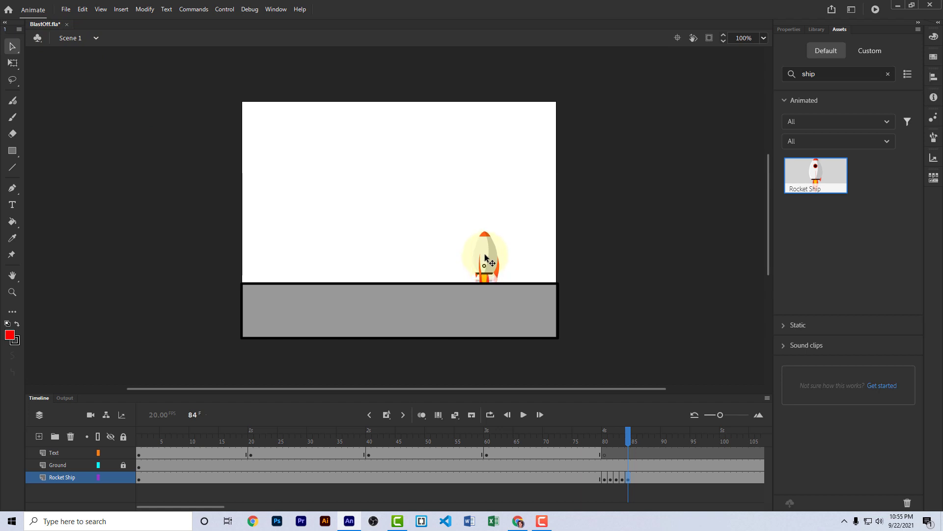
{"action": "key", "text": "F6"}
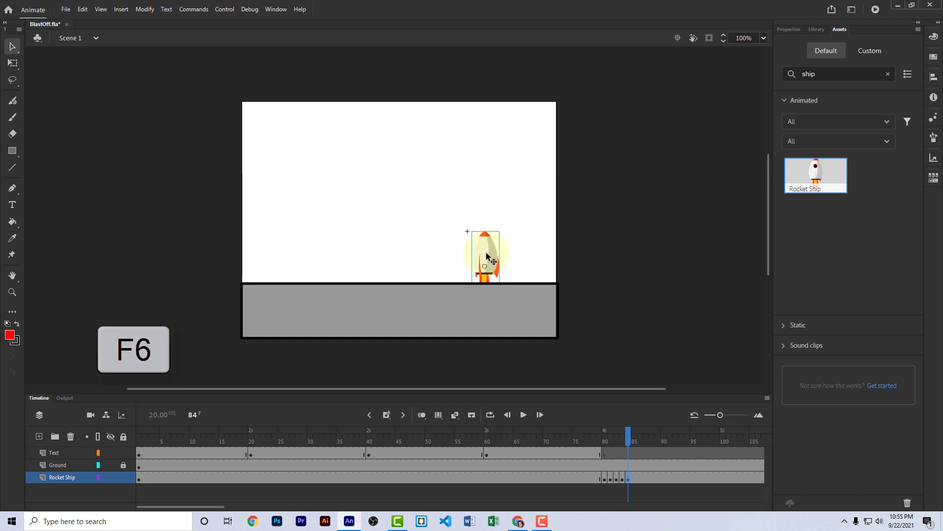
{"action": "key", "text": "F6"}
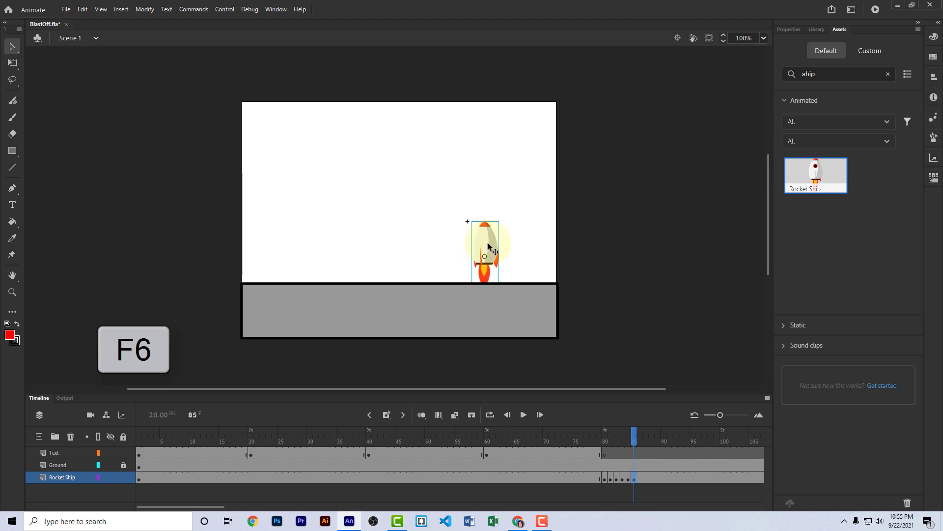
{"action": "key", "text": "F6"}
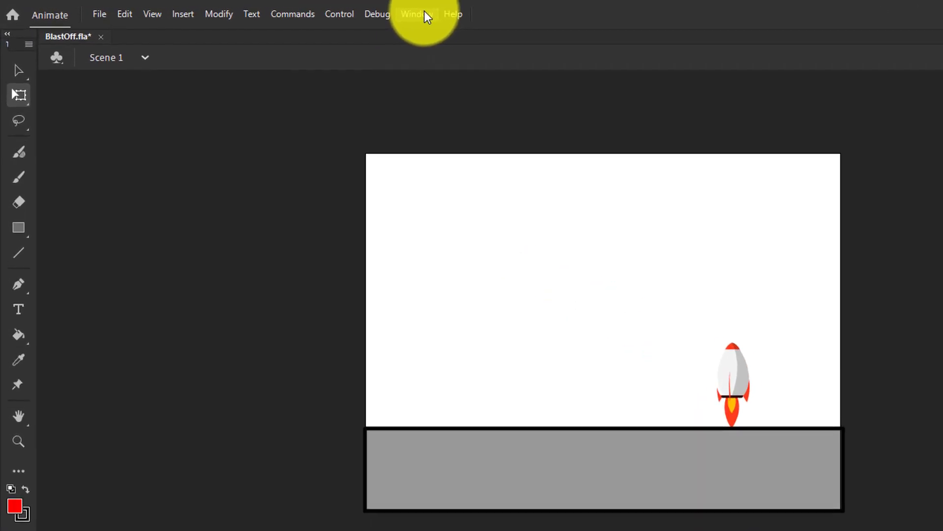
Step: Scale the rocket to 30% width in the Transform panel, then add a keyframe at frame 87
{"action": "left_click", "coordinate": [276, 9]}
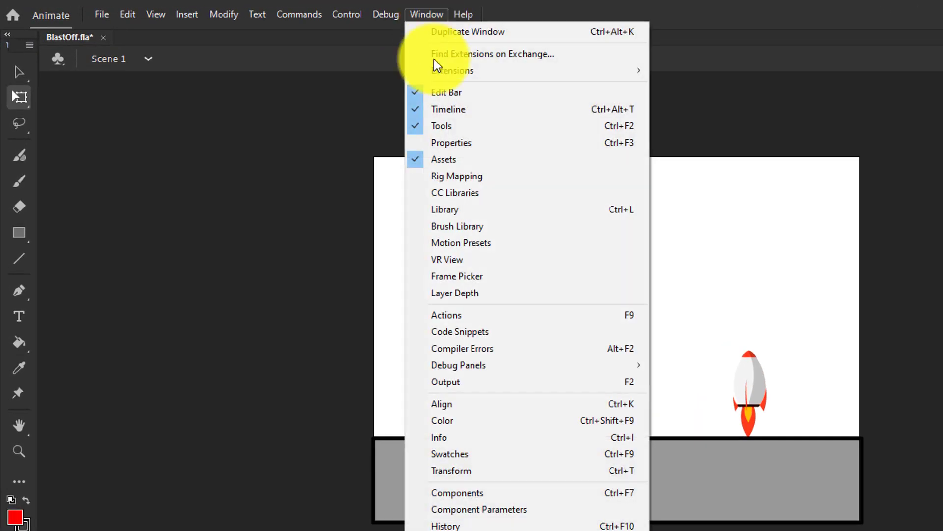
{"action": "left_click", "coordinate": [467, 472]}
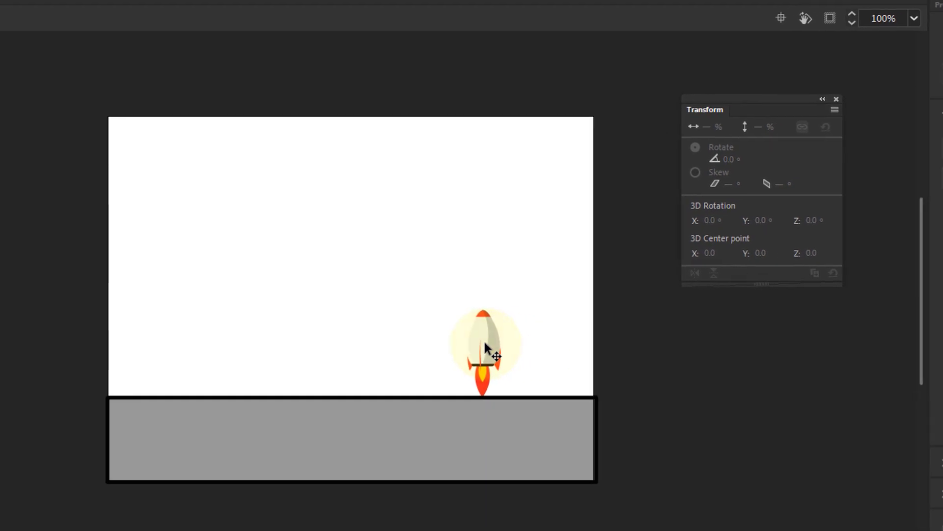
{"action": "left_click", "coordinate": [486, 348]}
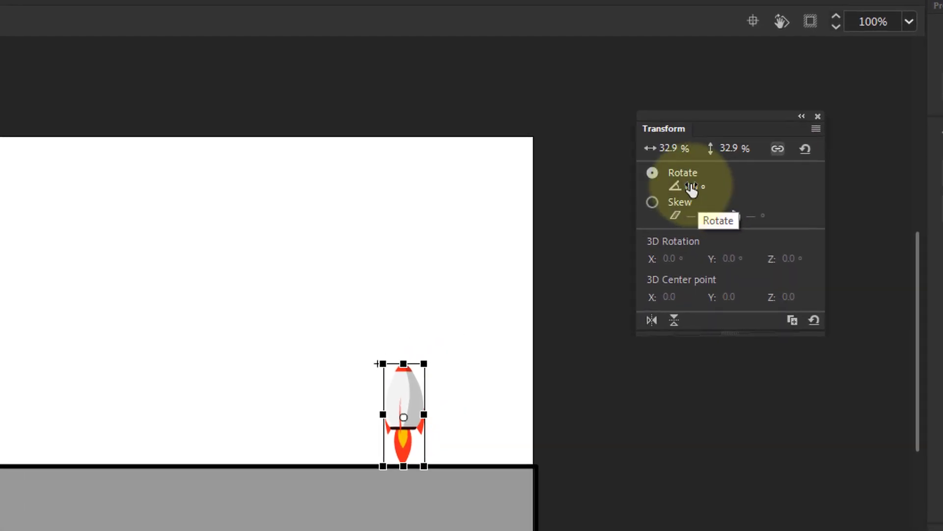
{"action": "left_click", "coordinate": [659, 154]}
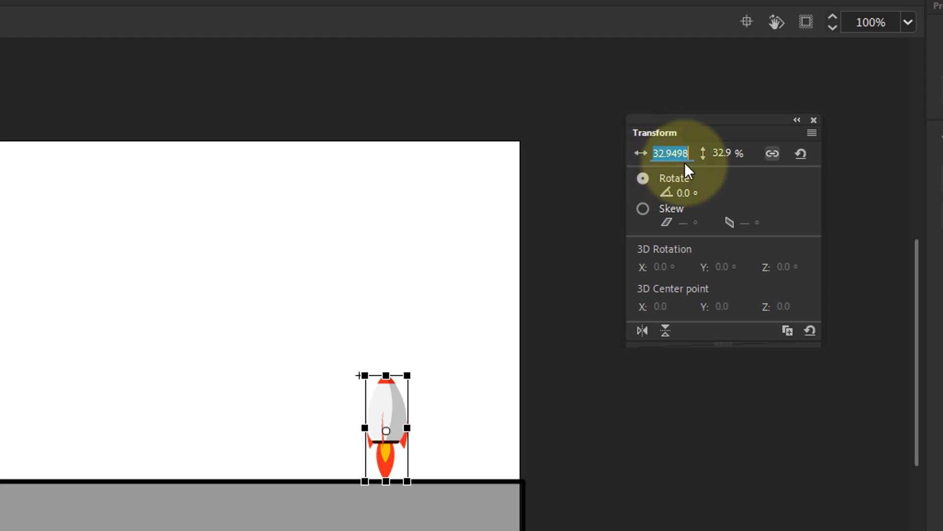
{"action": "type", "text": "30"}
{"action": "key", "text": "Return"}
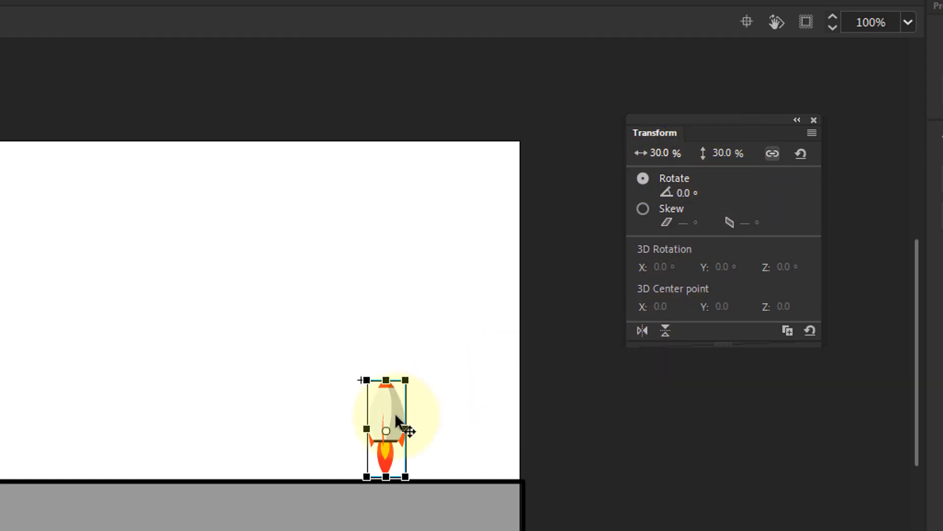
{"action": "key", "text": "F6"}
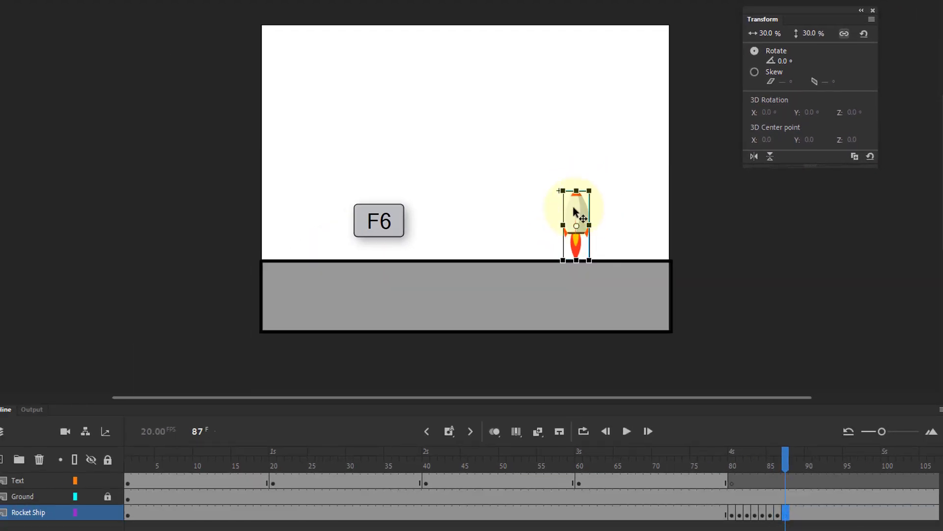
Step: Lift the rocket slightly off the ground and shrink its width to 28%
{"action": "left_click_drag", "start_coordinate": [579, 209], "coordinate": [577, 196]}
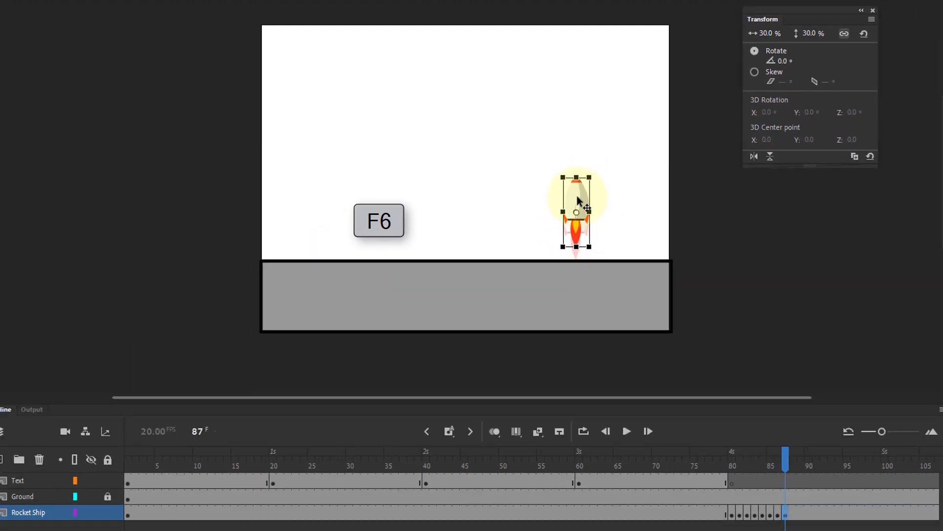
{"action": "left_click", "coordinate": [769, 33]}
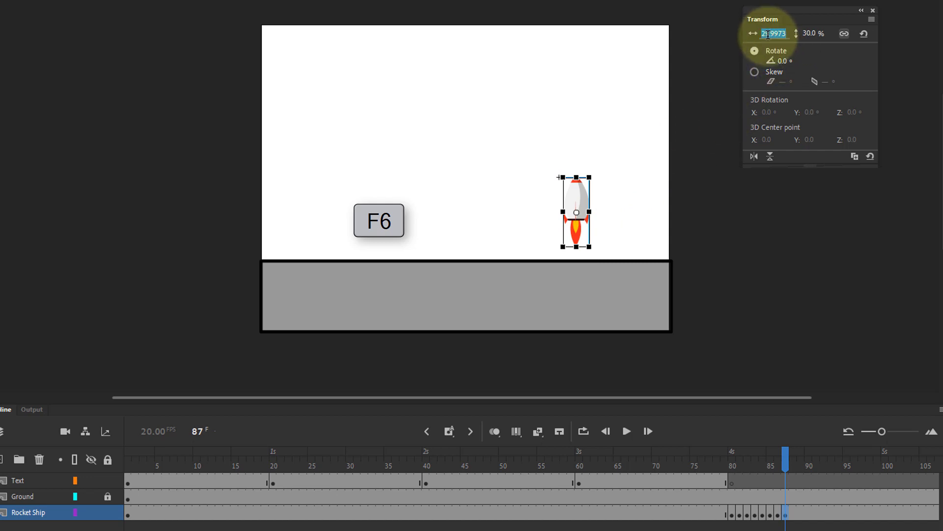
{"action": "type", "text": "28"}
{"action": "key", "text": "Return"}
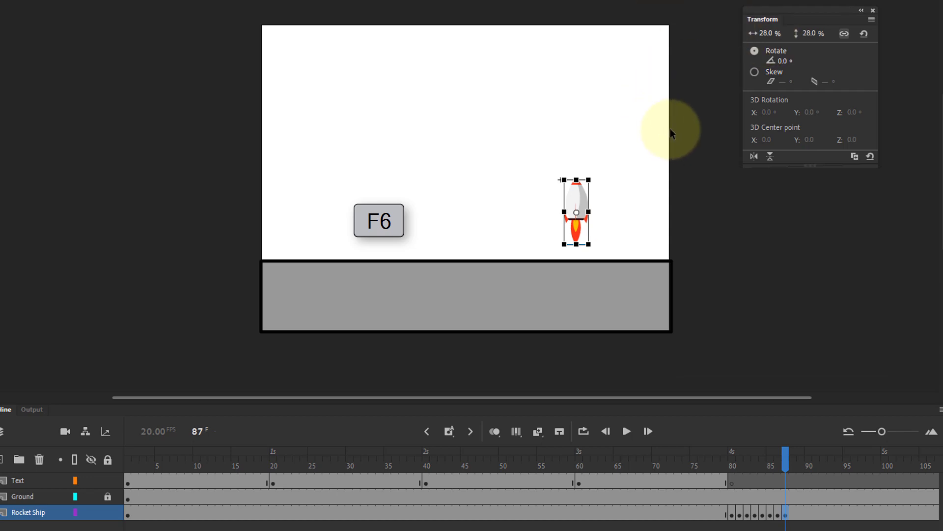
Step: Add a keyframe at frame 88, move the rocket higher and shrink it to 26%
{"action": "key", "text": "F6"}
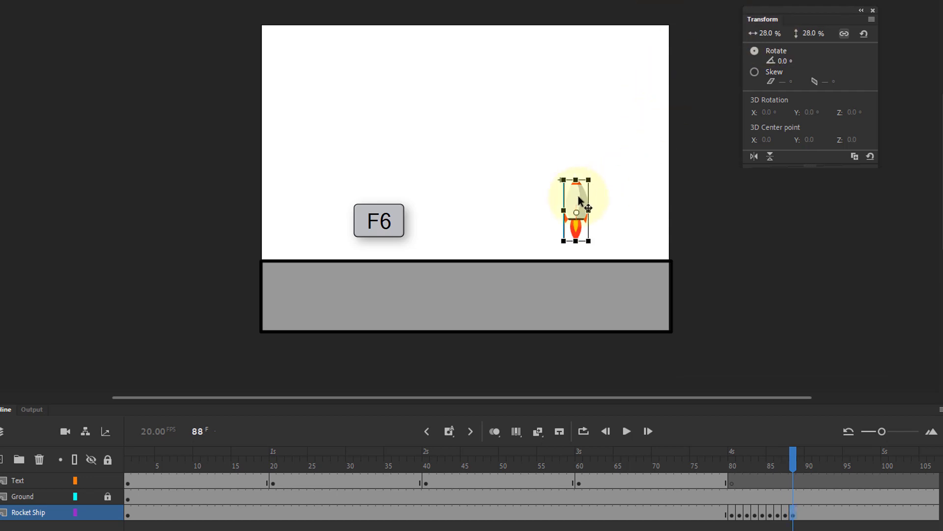
{"action": "left_click_drag", "start_coordinate": [579, 195], "coordinate": [577, 182]}
{"action": "left_click", "coordinate": [768, 35]}
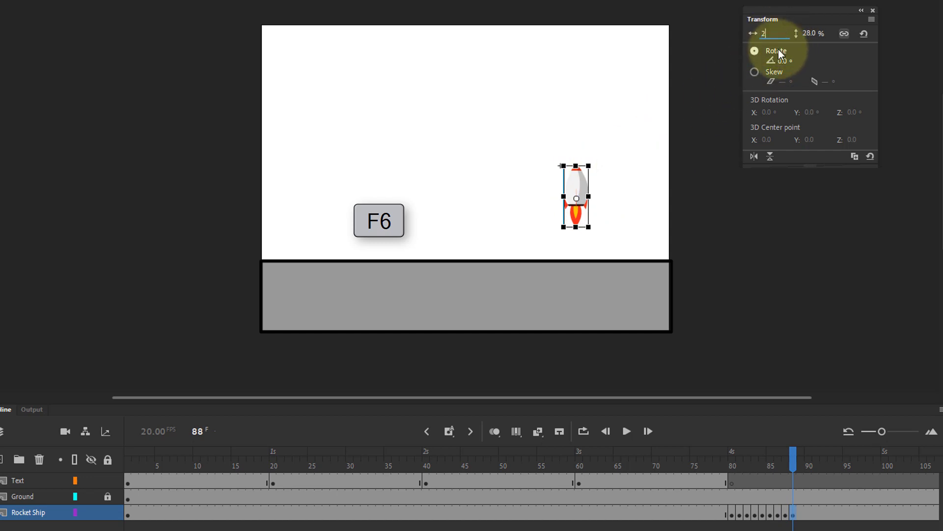
{"action": "key", "text": "Return"}
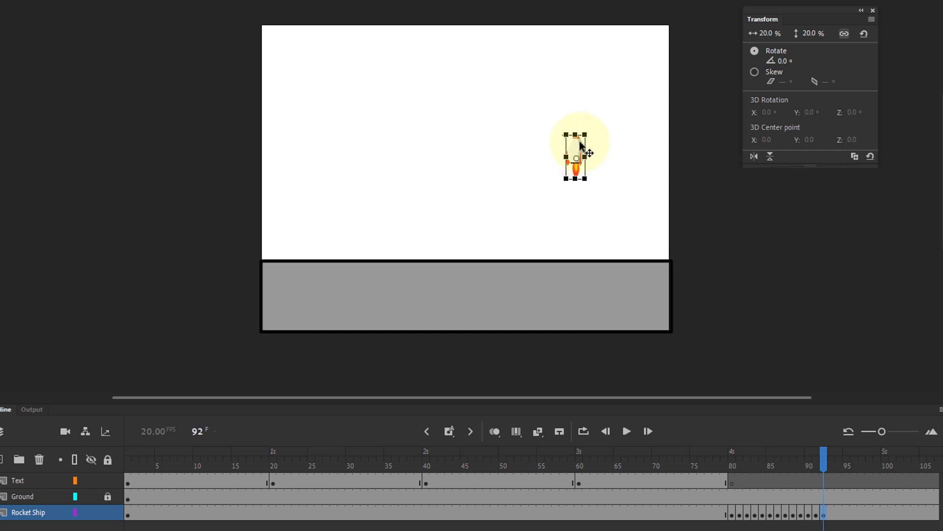
Step: Add keyframes raising the rocket further and tilting it to 15 degrees
{"action": "key", "text": "F6"}
{"action": "left_click_drag", "start_coordinate": [580, 144], "coordinate": [577, 125]}
{"action": "key", "text": "F6"}
Step: Add more keyframes, tilting the rocket to 30 degrees and flying it off the top-right of the stage
{"action": "key", "text": "F6"}
{"action": "key", "text": "F6"}
{"action": "left_click_drag", "start_coordinate": [596, 156], "coordinate": [590, 160]}
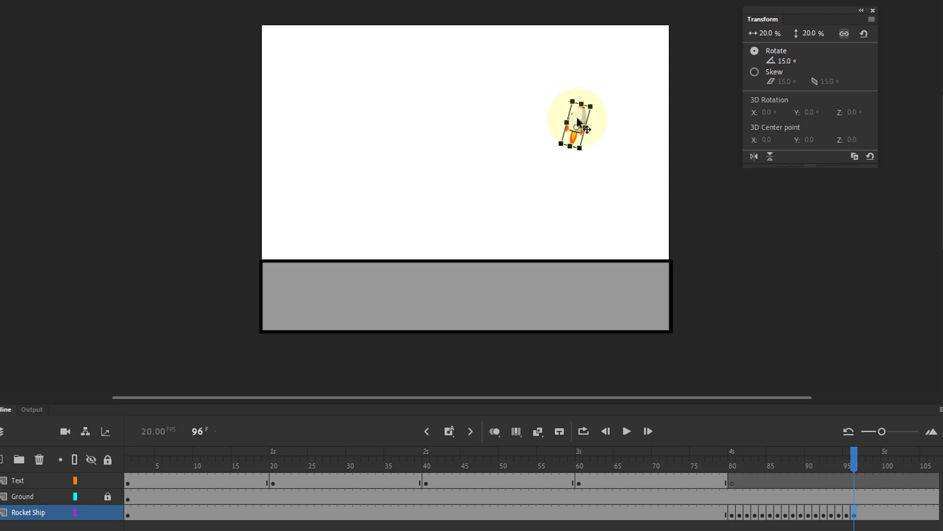
{"action": "key", "text": "F6"}
{"action": "left_click_drag", "start_coordinate": [580, 118], "coordinate": [583, 97]}
{"action": "key", "text": "F6"}
{"action": "left_click_drag", "start_coordinate": [592, 142], "coordinate": [583, 145]}
{"action": "left_click_drag", "start_coordinate": [578, 105], "coordinate": [660, 0]}
{"action": "key", "text": "F6"}
{"action": "key", "text": "F6"}
{"action": "key", "text": "F6"}
{"action": "key", "text": "F6"}
{"action": "key", "text": "F6"}
{"action": "key", "text": "F6"}
{"action": "key", "text": "F6"}
{"action": "key", "text": "F6"}
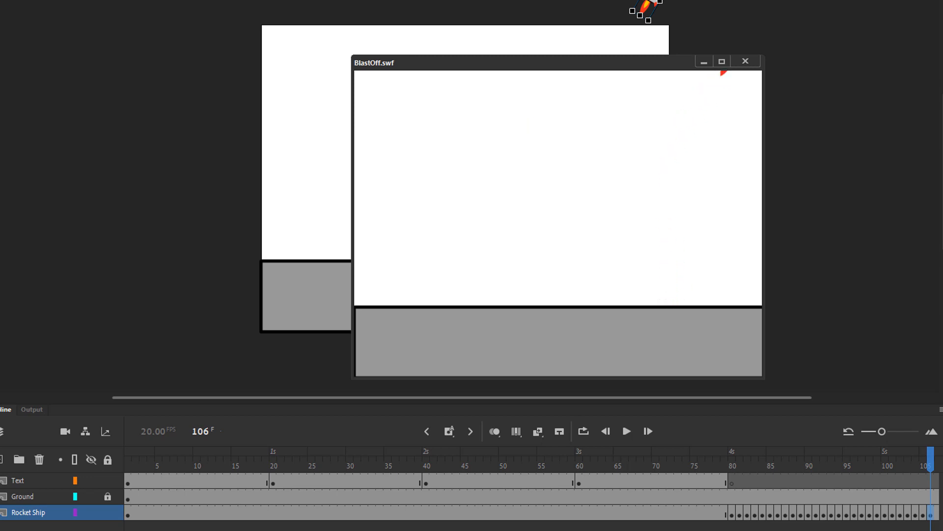
{"action": "key", "text": "ctrl+w"}
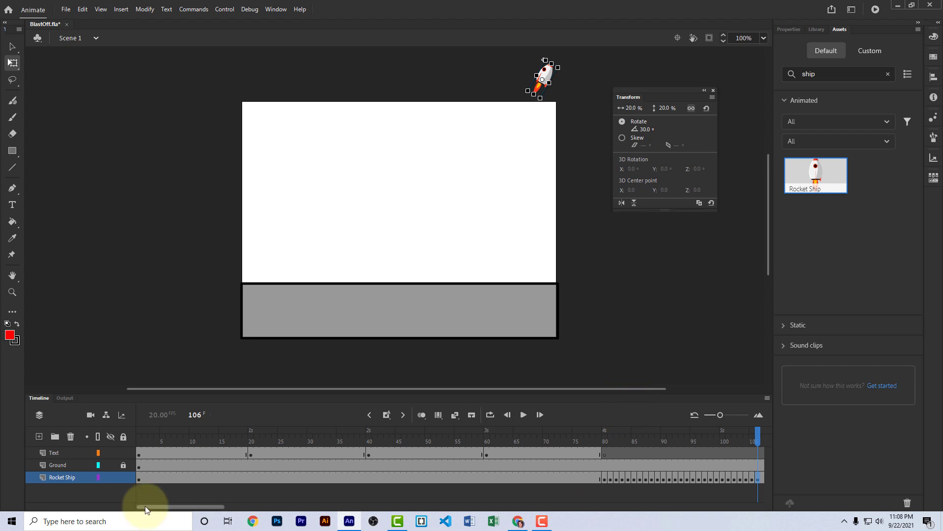
{"action": "left_click_drag", "start_coordinate": [146, 508], "coordinate": [268, 505]}
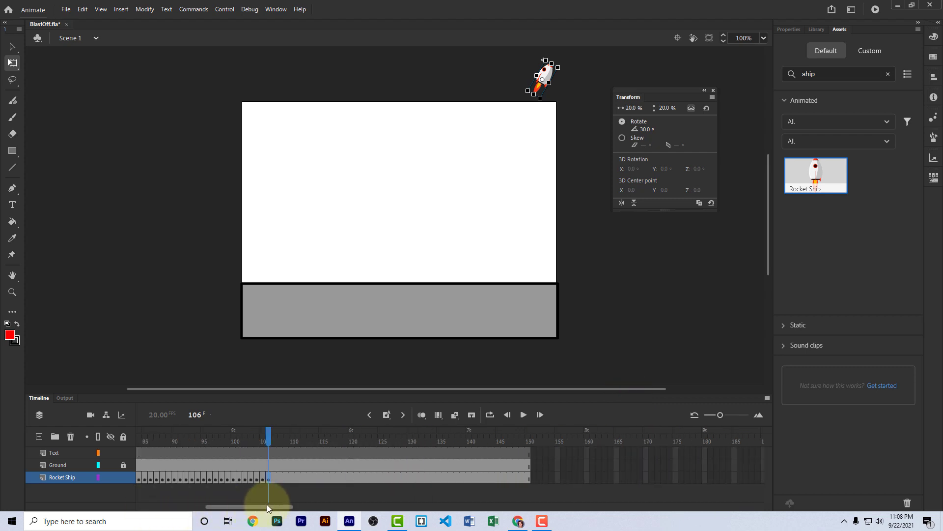
Step: Select frame 120 on the Text layer of the timeline
{"action": "scroll", "coordinate": [389, 456], "scroll_direction": "left", "scroll_amount": 2}
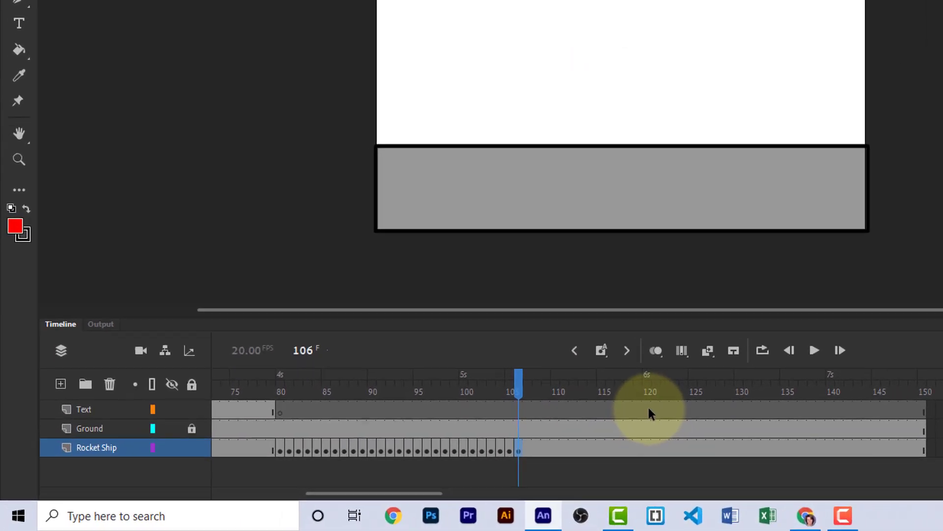
{"action": "left_click", "coordinate": [416, 451]}
{"action": "left_click", "coordinate": [669, 407]}
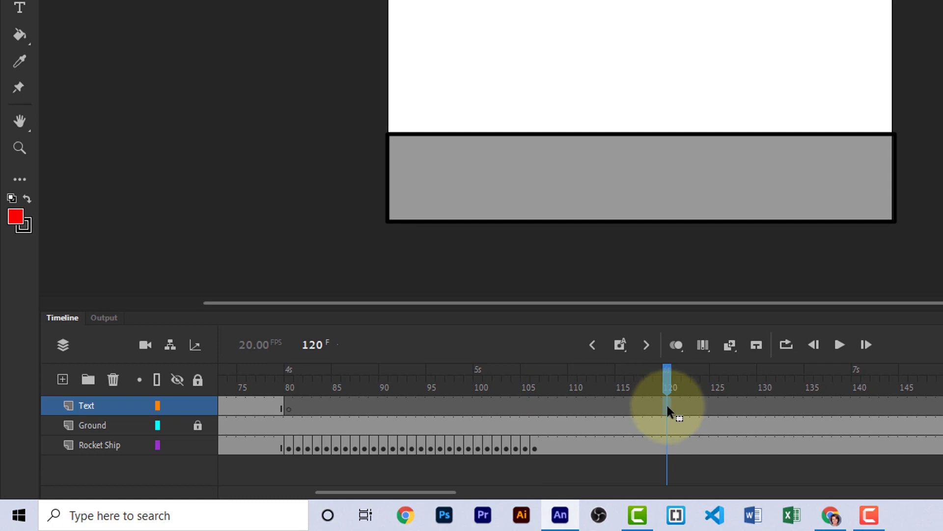
{"action": "left_click", "coordinate": [685, 411]}
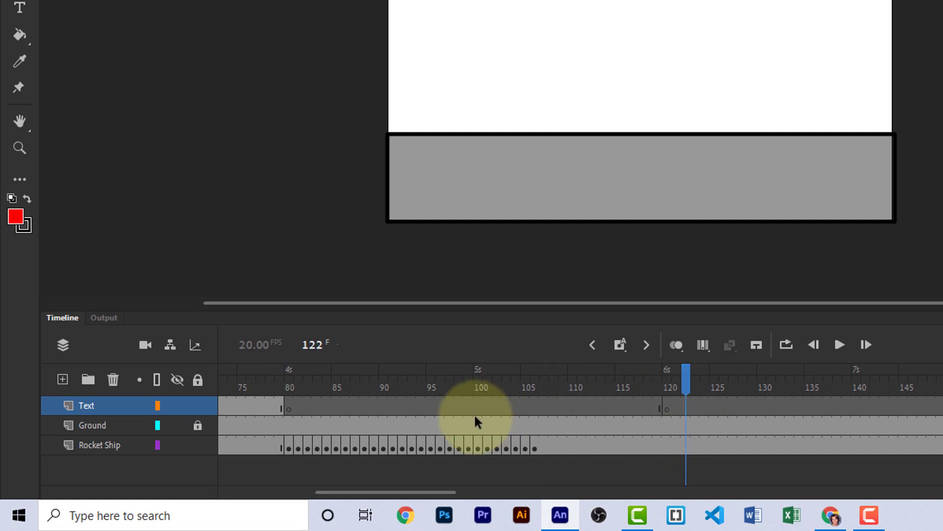
{"action": "left_click", "coordinate": [668, 408]}
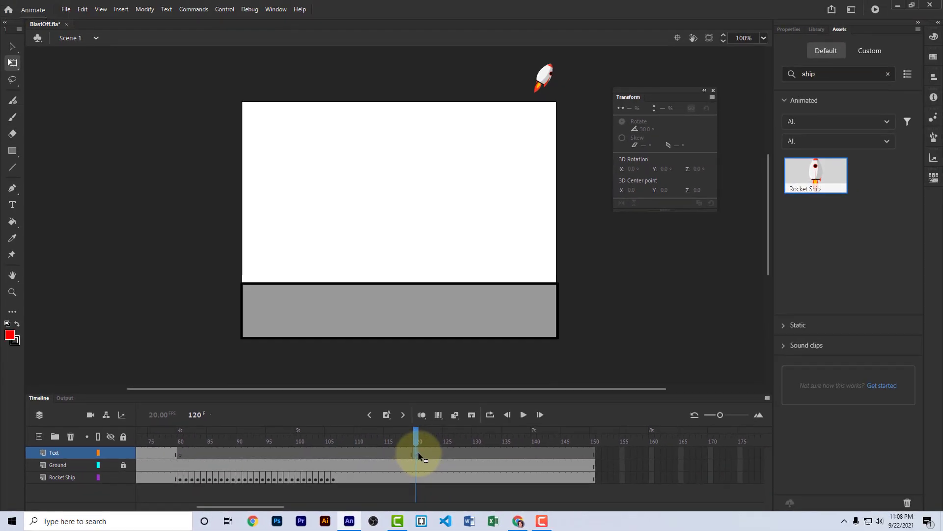
Step: Place the text 'The End' on the stage and centre it
{"action": "left_click", "coordinate": [13, 205]}
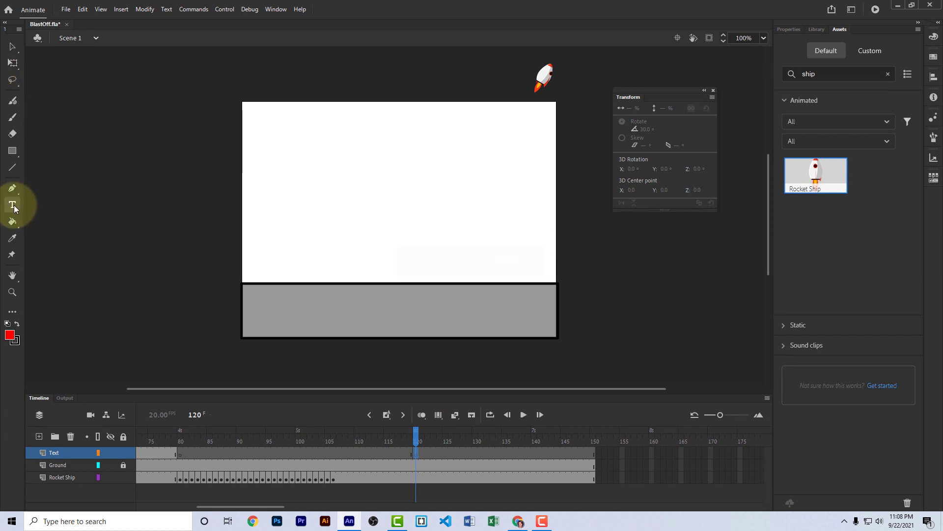
{"action": "left_click", "coordinate": [337, 175]}
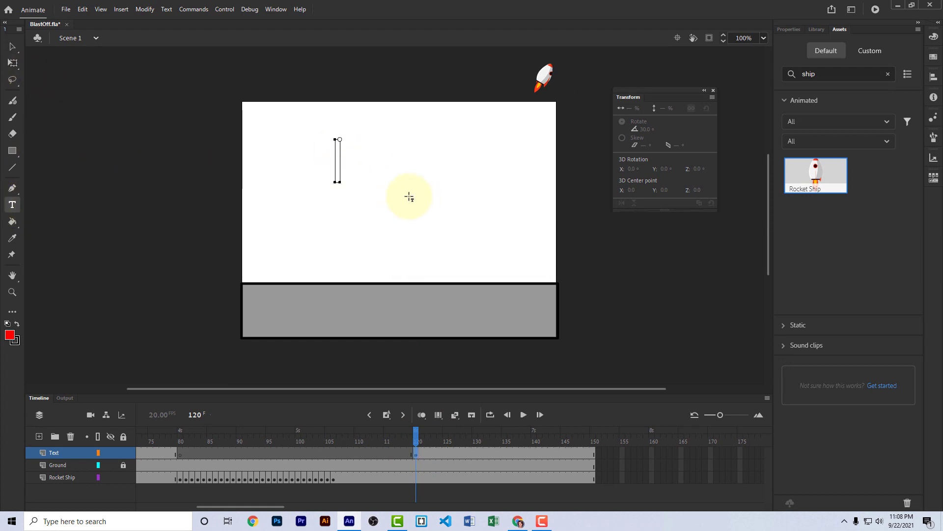
{"action": "type", "text": "The End"}
{"action": "key", "text": "Escape"}
{"action": "mouse_move", "coordinate": [409, 197]}
{"action": "left_mouse_down"}
{"action": "mouse_move", "coordinate": [447, 212]}
{"action": "mouse_move", "coordinate": [415, 211]}
{"action": "left_mouse_up"}
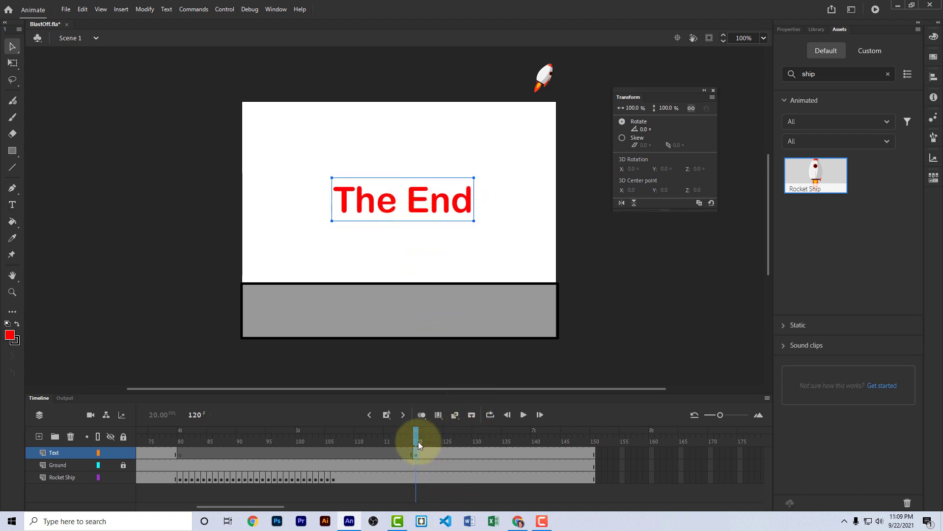
{"action": "key", "text": "Return"}
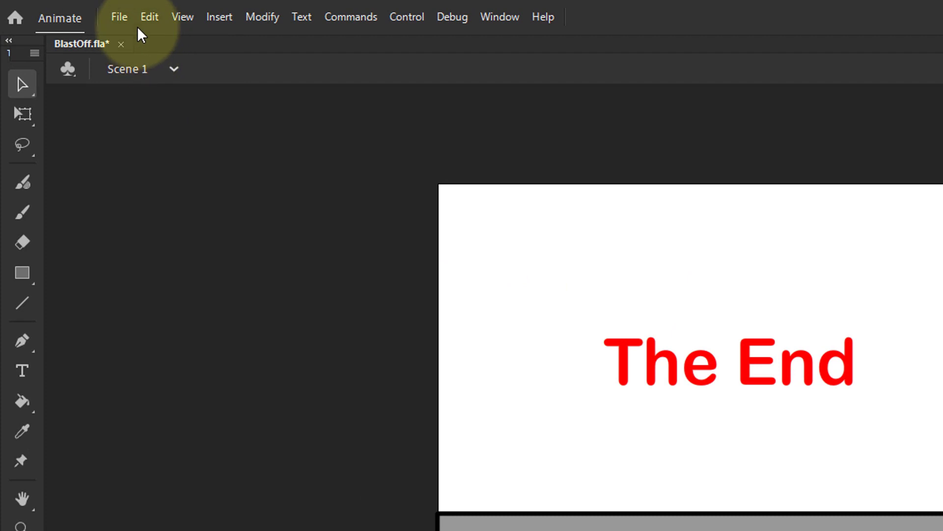
Step: Save BlastOff.fla, then use Export Animated GIF to save BlastOff.gif
{"action": "left_click", "coordinate": [123, 20]}
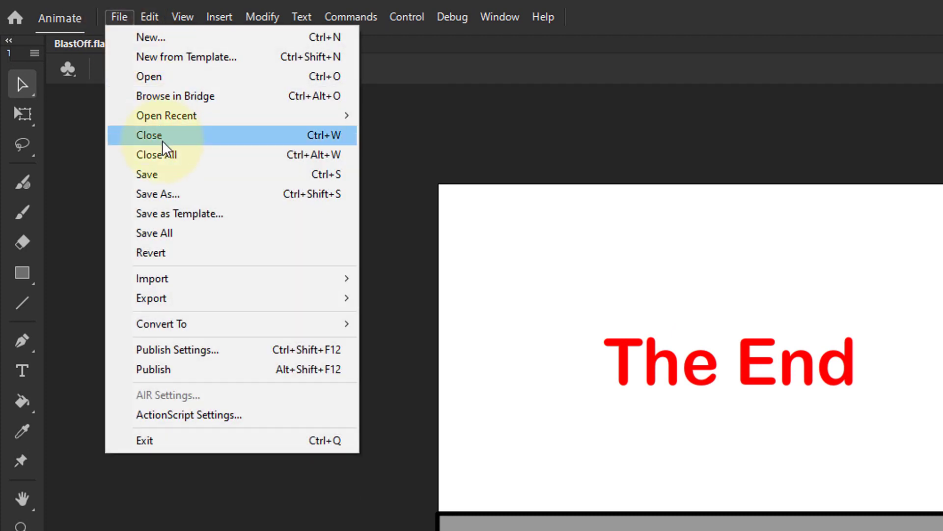
{"action": "left_click", "coordinate": [167, 174]}
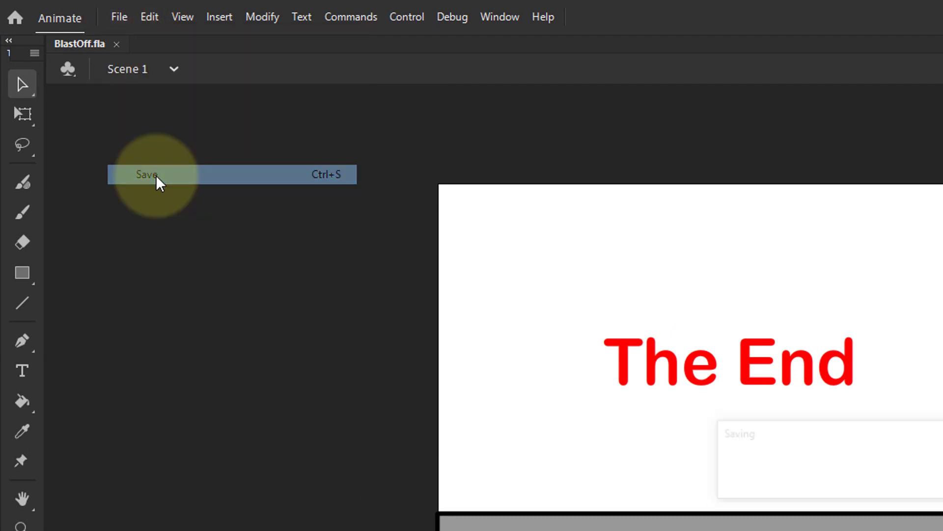
{"action": "left_click", "coordinate": [119, 20]}
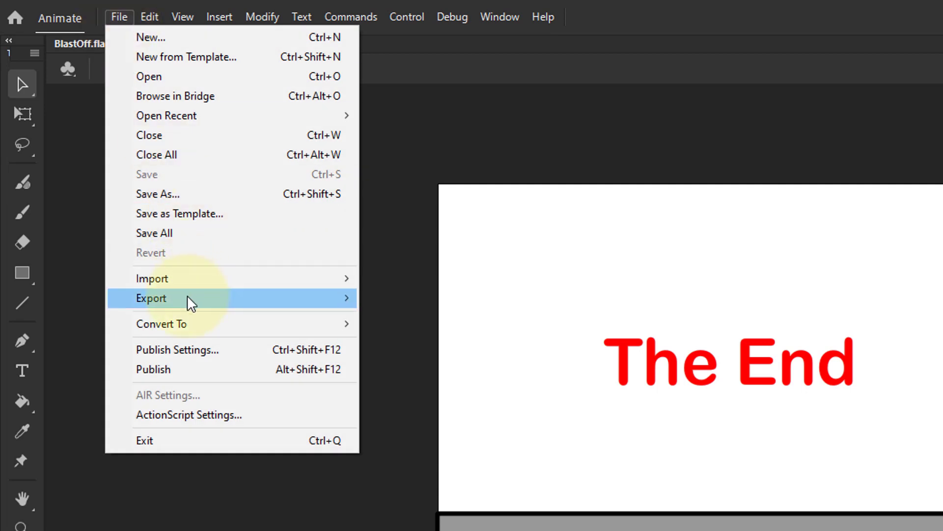
{"action": "mouse_move", "coordinate": [191, 304]}
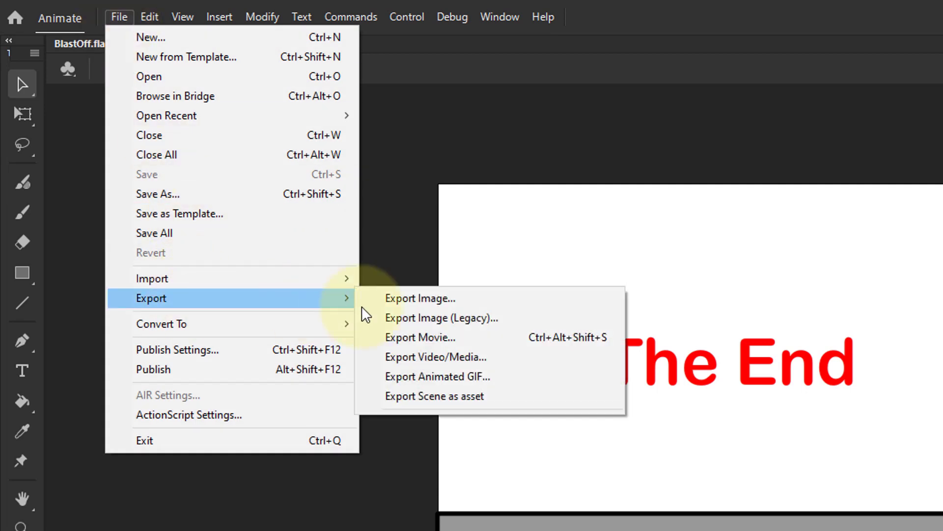
{"action": "left_click", "coordinate": [434, 377]}
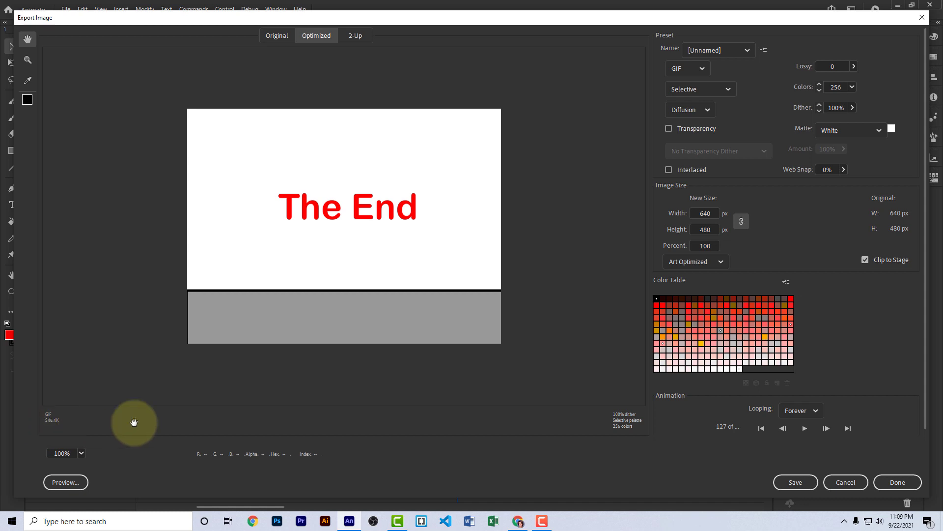
{"action": "left_click", "coordinate": [792, 482]}
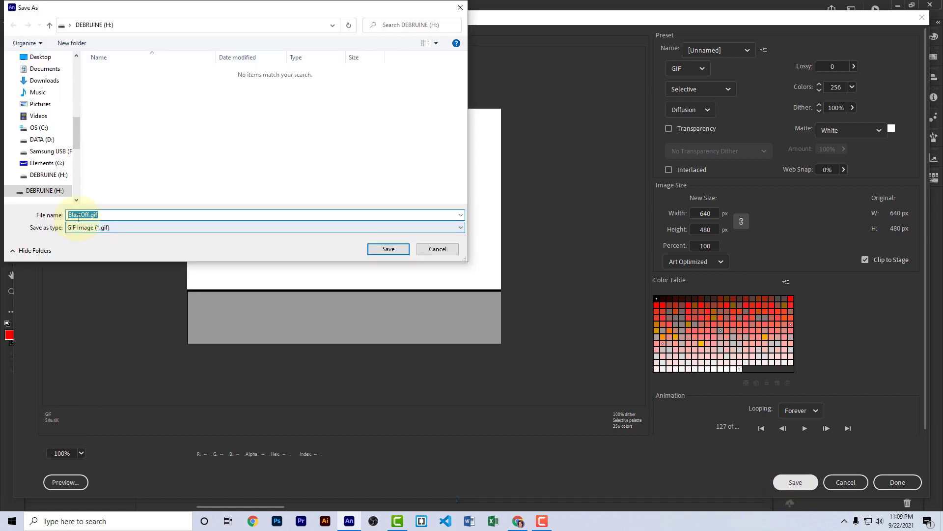
{"action": "left_click", "coordinate": [389, 249]}
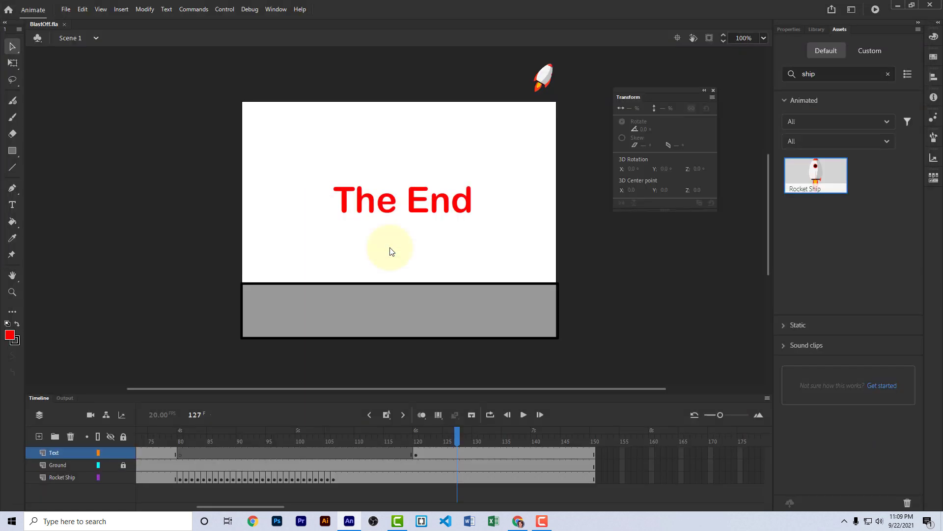